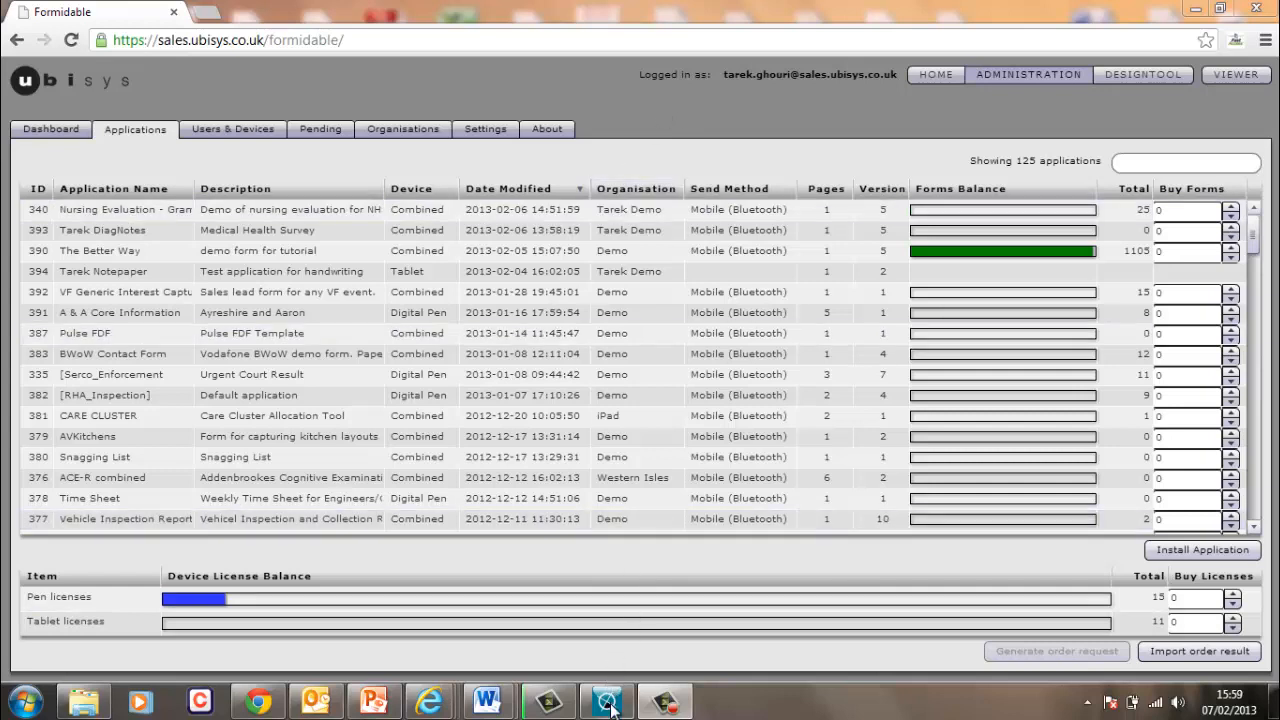
# Switch to PrintProcessor Manager and compare its forms, including The Better Way, with the Formidable applications list behind it
pyautogui.moveTo(609, 707)
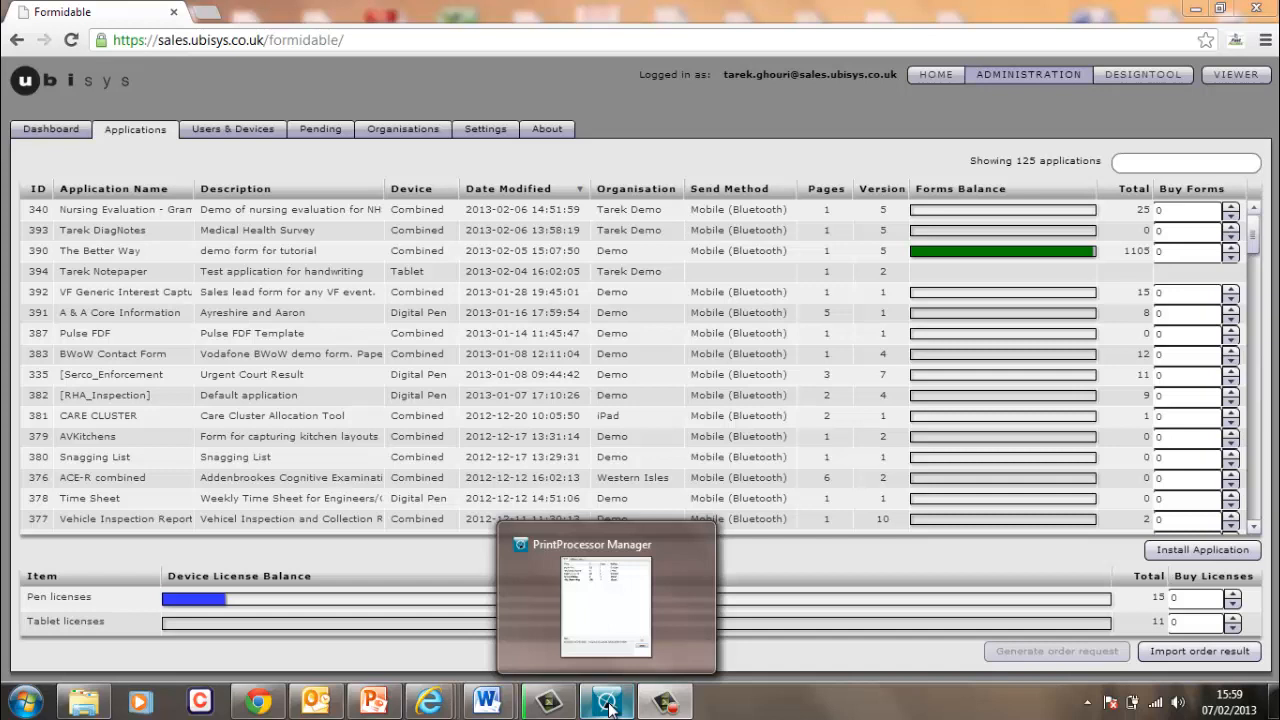
pyautogui.click(607, 705)
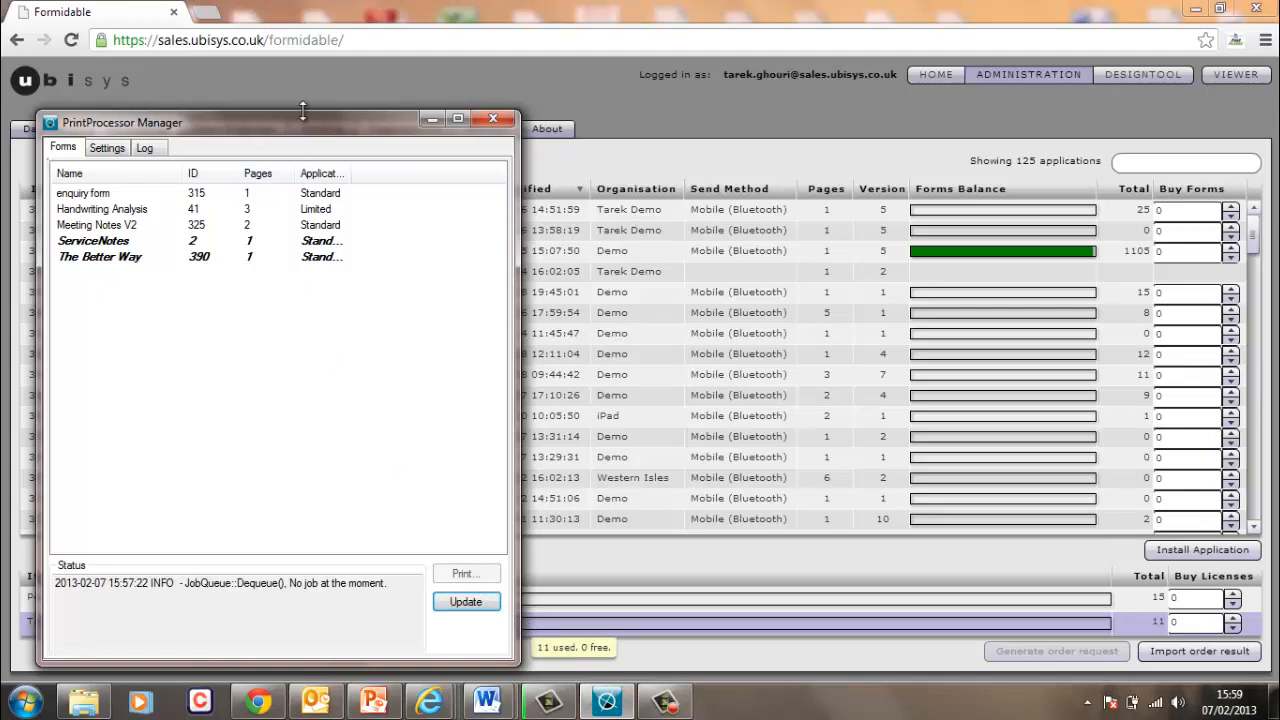
pyautogui.moveTo(302, 110); pyautogui.dragTo(297, 78)
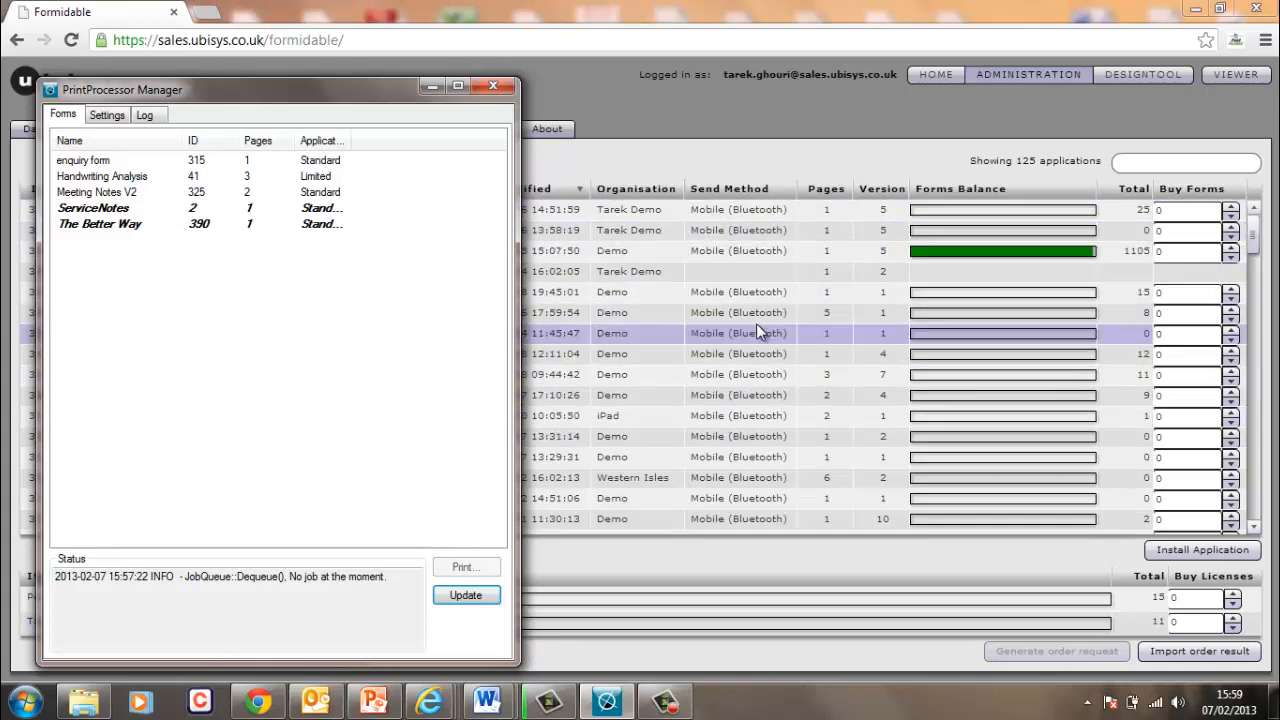
pyautogui.click(742, 252)
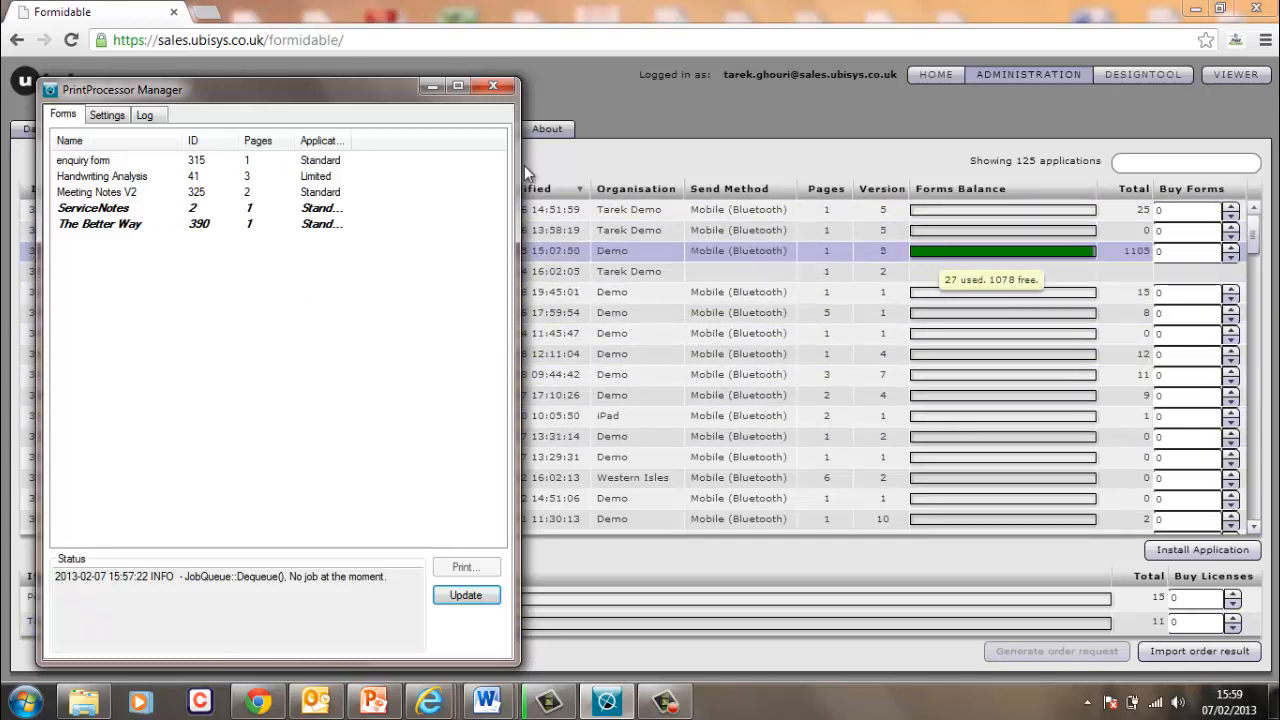
pyautogui.moveTo(378, 102); pyautogui.dragTo(415, 283)
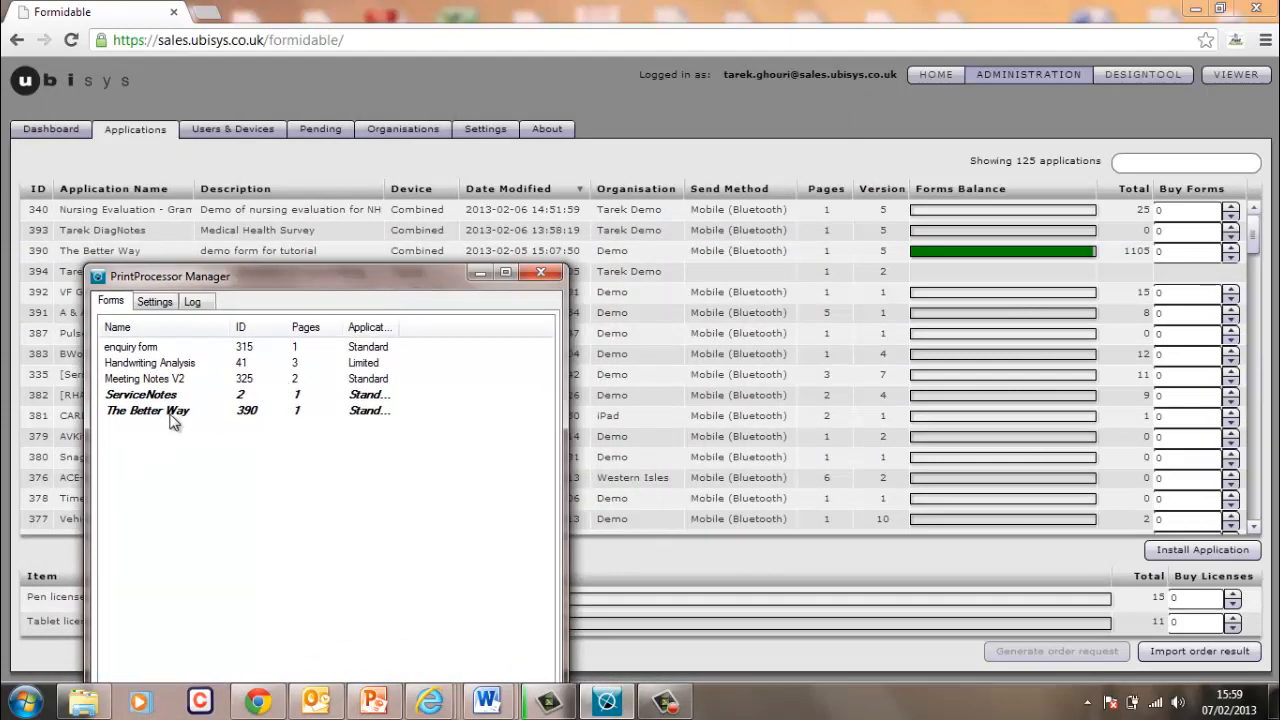
pyautogui.moveTo(318, 281); pyautogui.dragTo(336, 226)
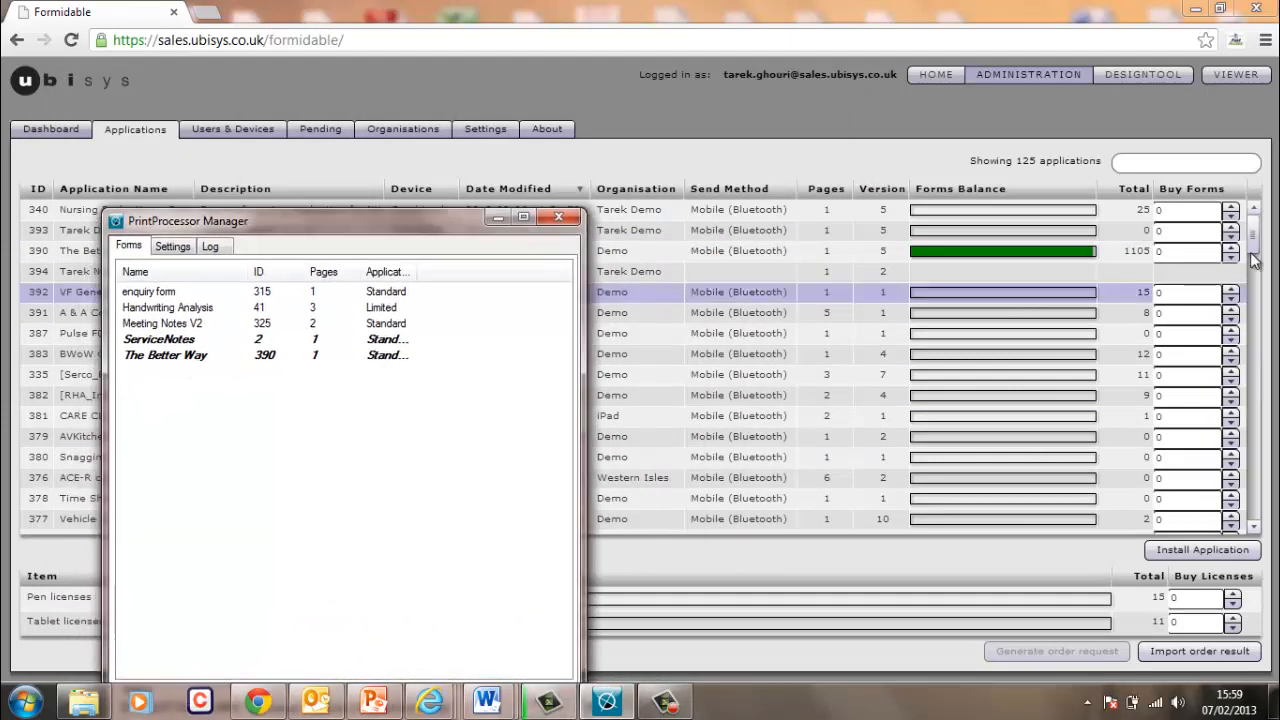
# Search the Formidable applications list for "service" and clear the search
pyautogui.click(1255, 260)
pyautogui.click(1164, 163)
pyautogui.write('serv')
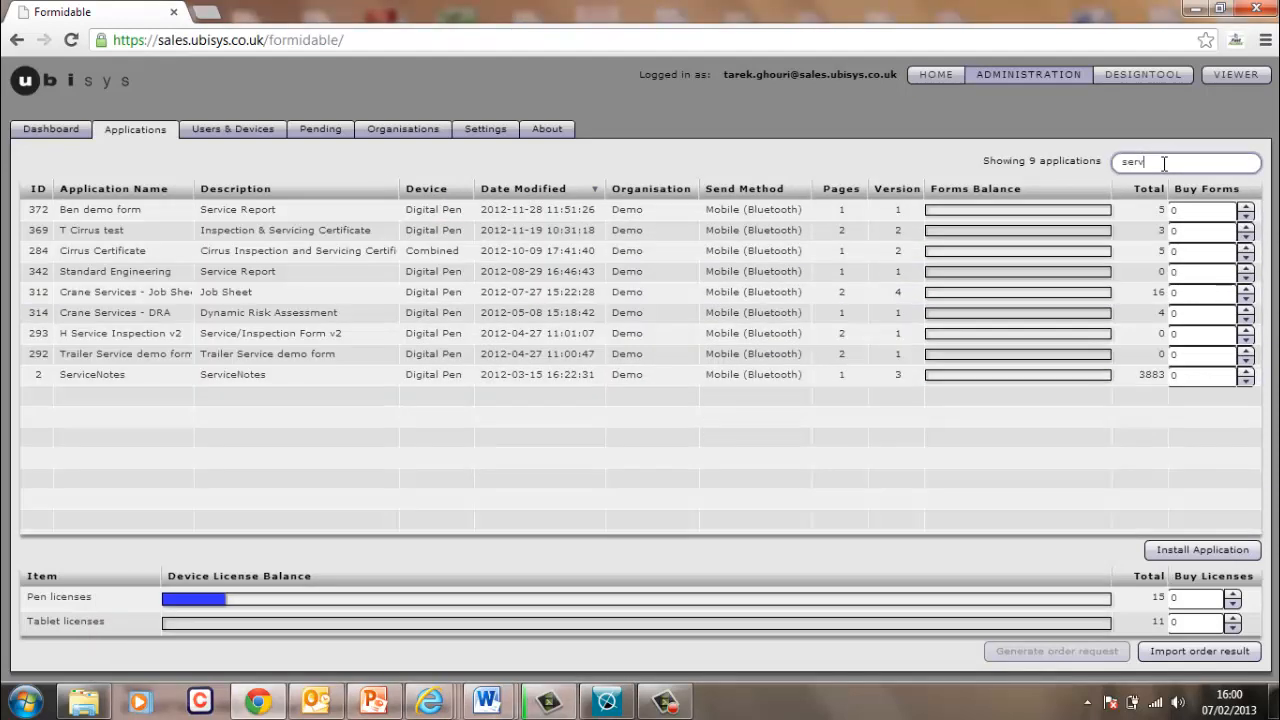
pyautogui.write('ice')
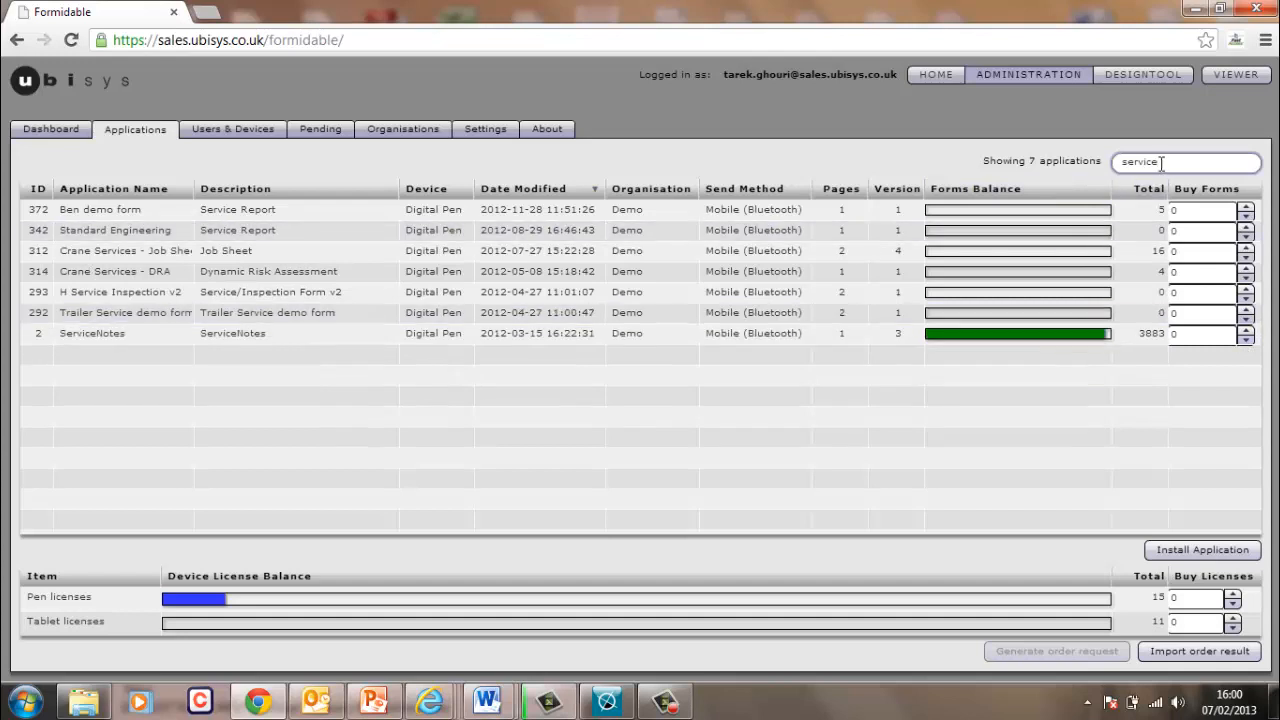
pyautogui.moveTo(1161, 162); pyautogui.dragTo(1068, 155)
pyautogui.press('BackSpace')
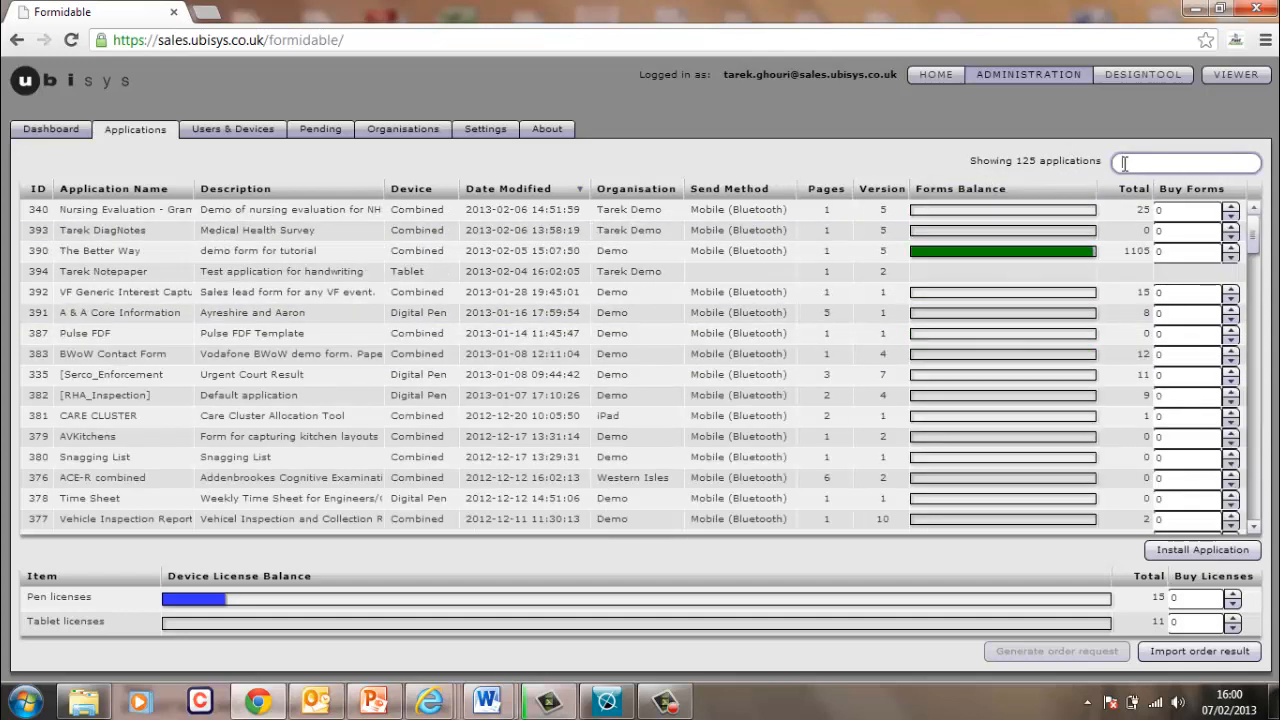
# Open the print settings for The Better Way in PrintProcessor Manager and choose the \\HOMER\E-3300 PS US printer
pyautogui.click(608, 706)
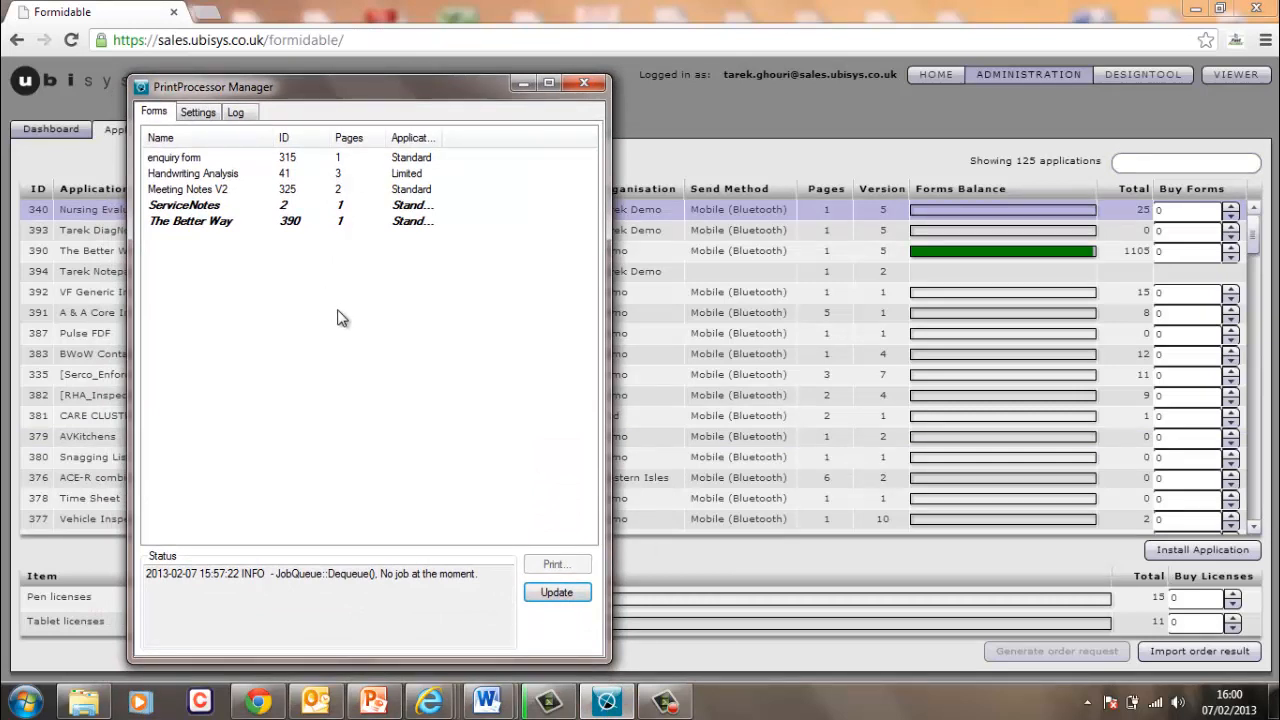
pyautogui.click(197, 224)
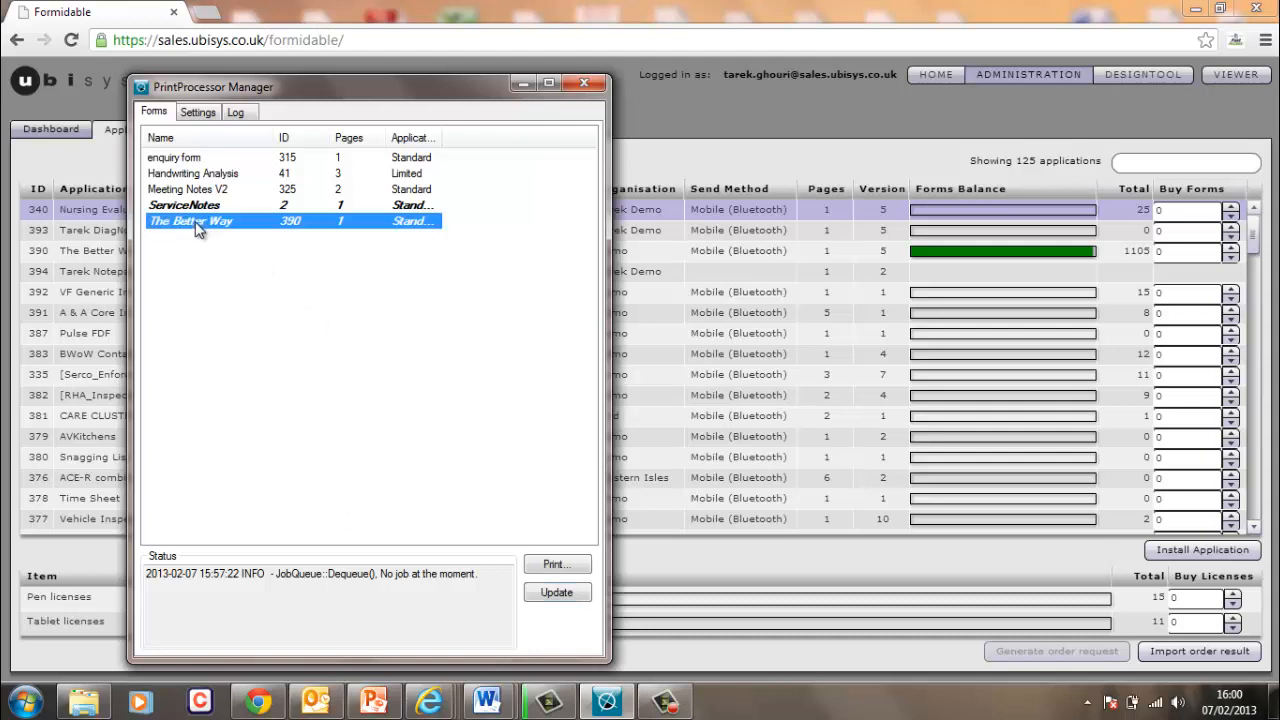
pyautogui.click(563, 571)
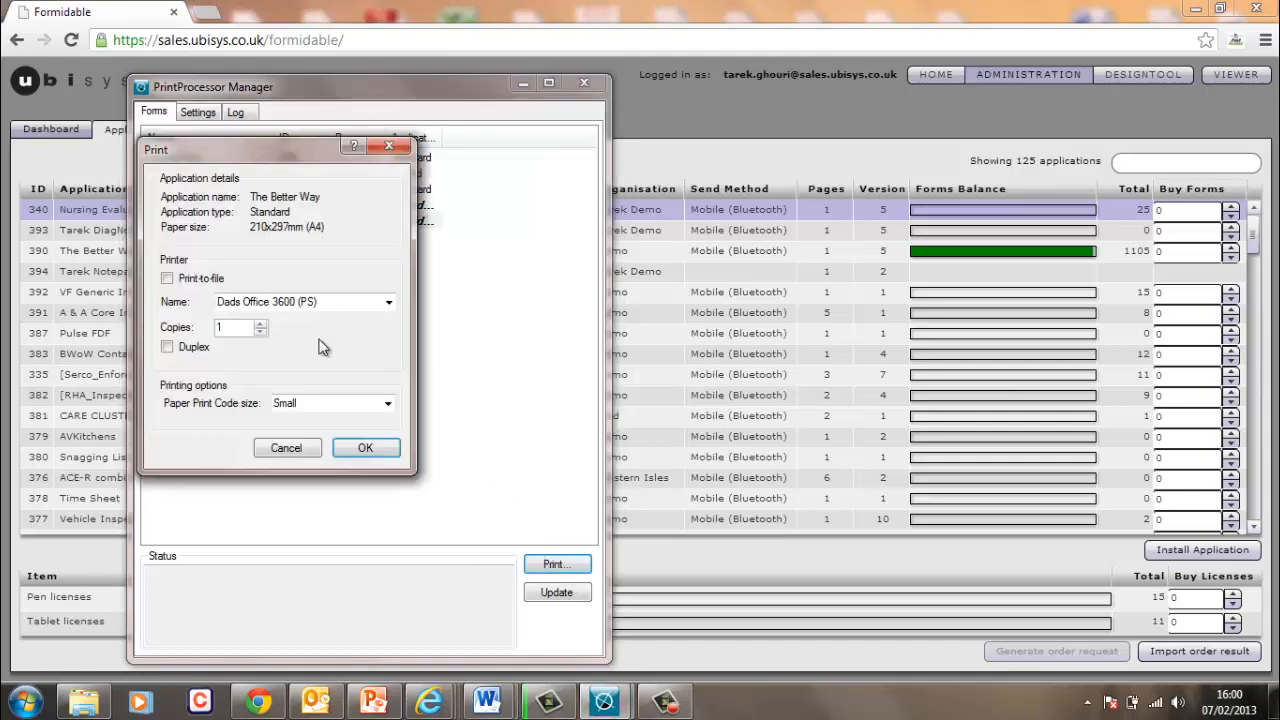
pyautogui.click(388, 302)
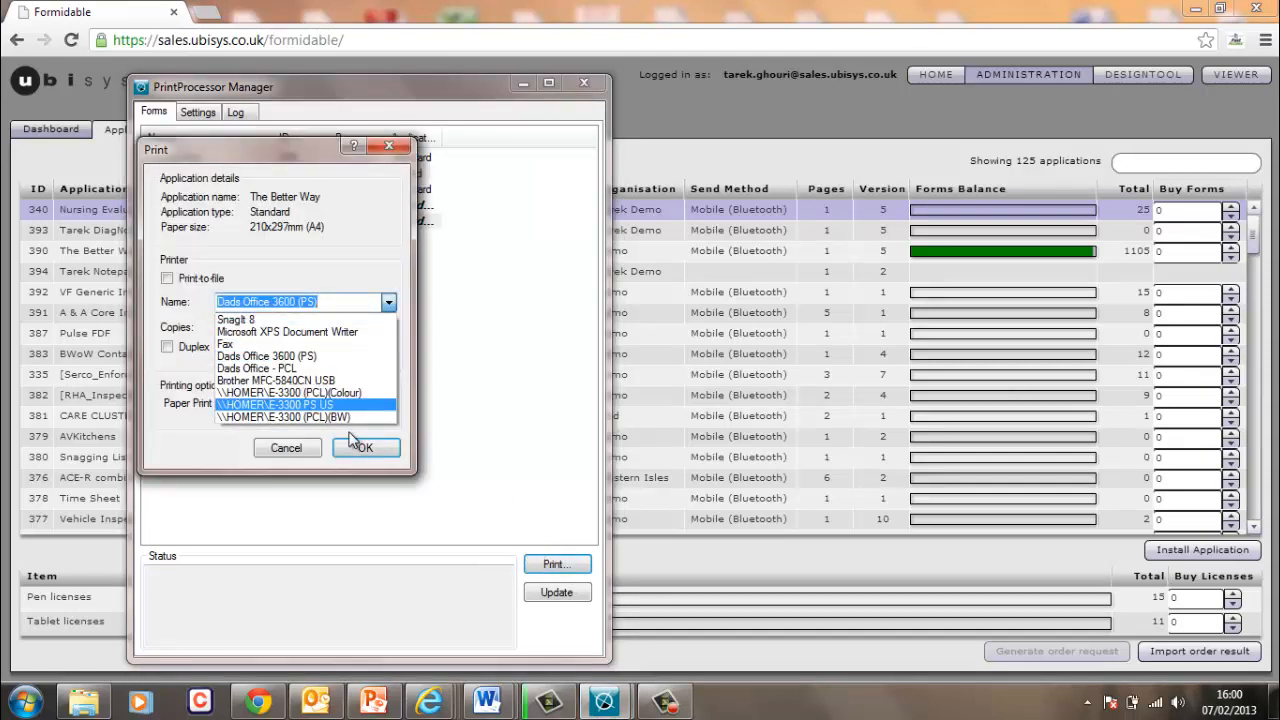
pyautogui.click(338, 407)
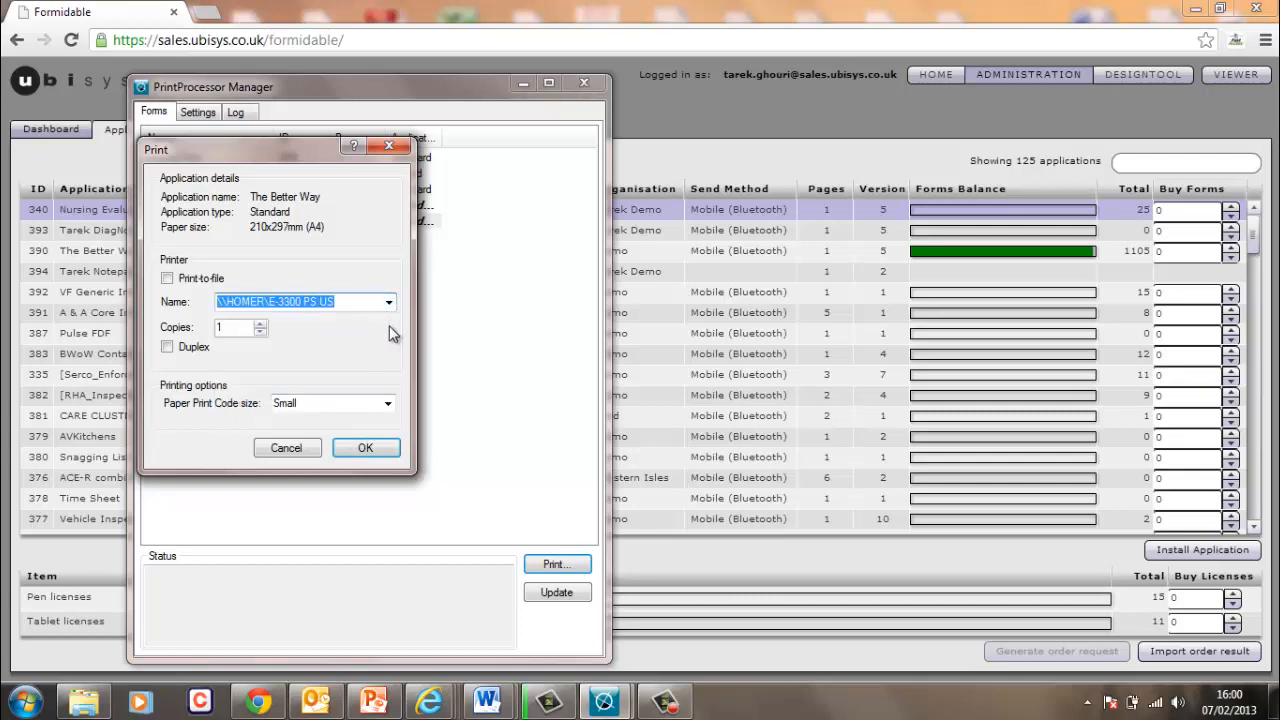
# Set the print job to 6 copies and toggle Duplex on and off, keeping the Small Paper Print Code size
pyautogui.click(260, 324)
pyautogui.click(260, 324)
pyautogui.click(260, 324)
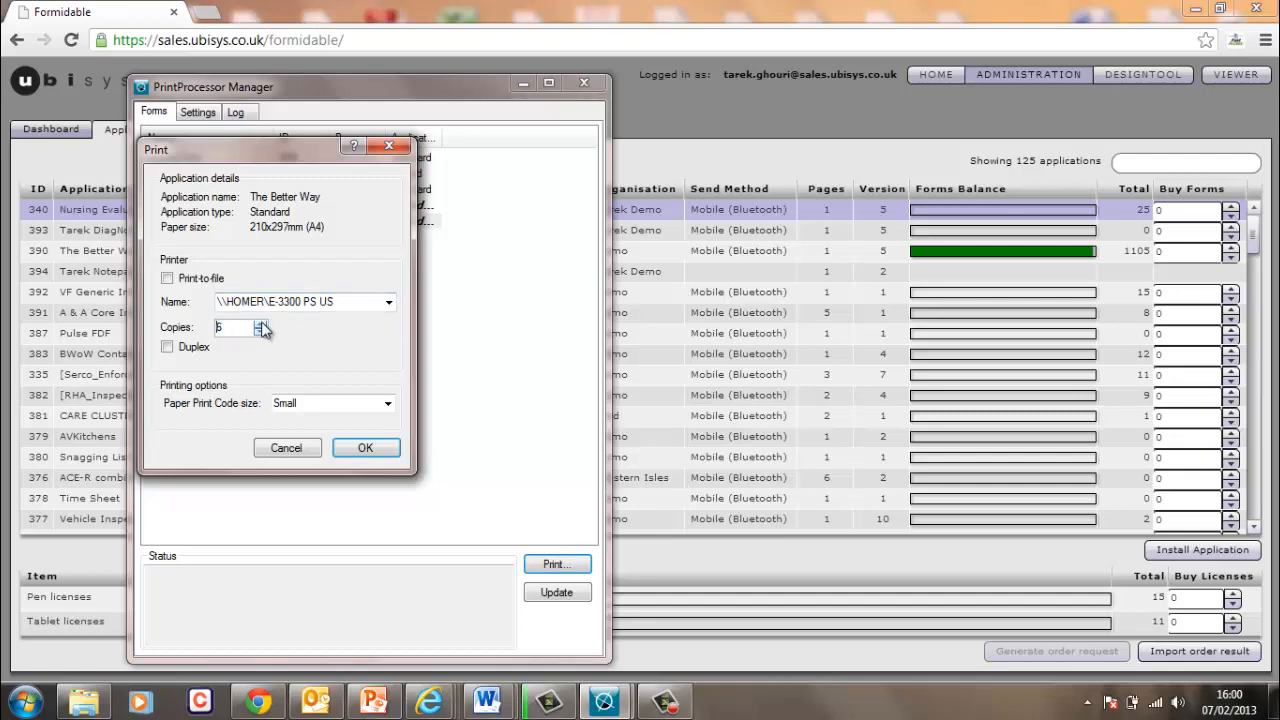
pyautogui.click(167, 348)
pyautogui.click(388, 404)
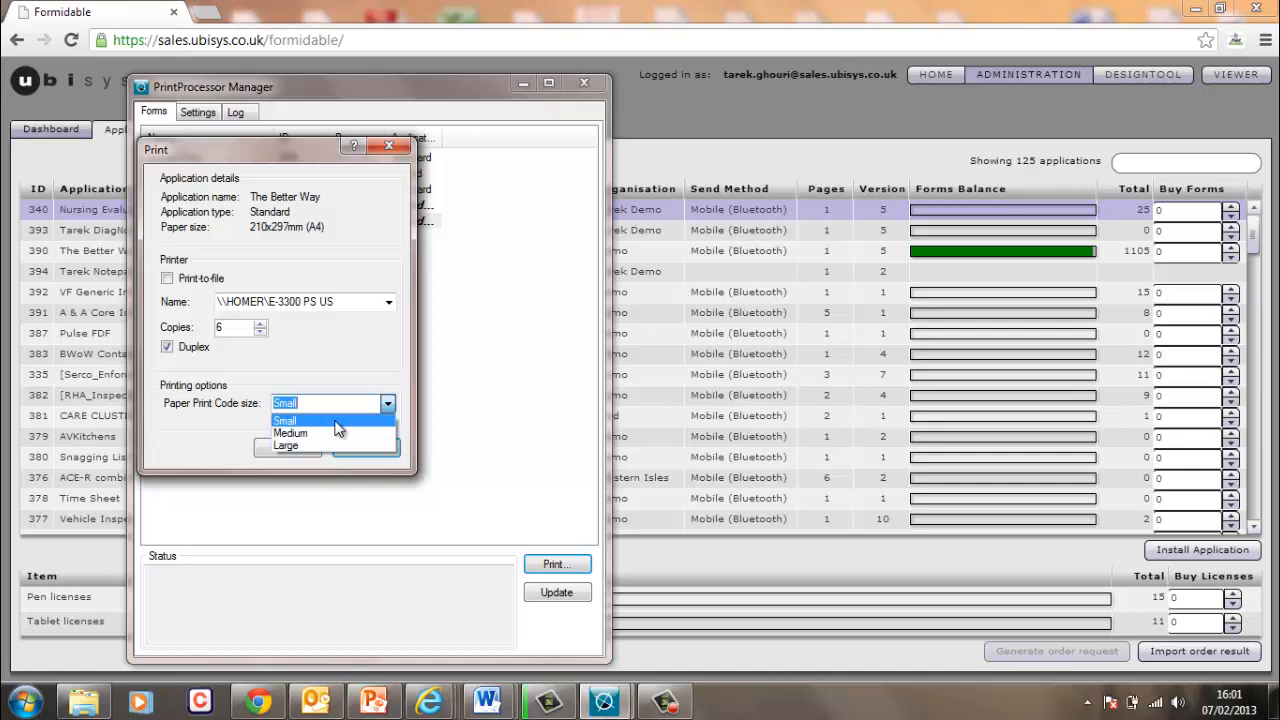
pyautogui.click(353, 346)
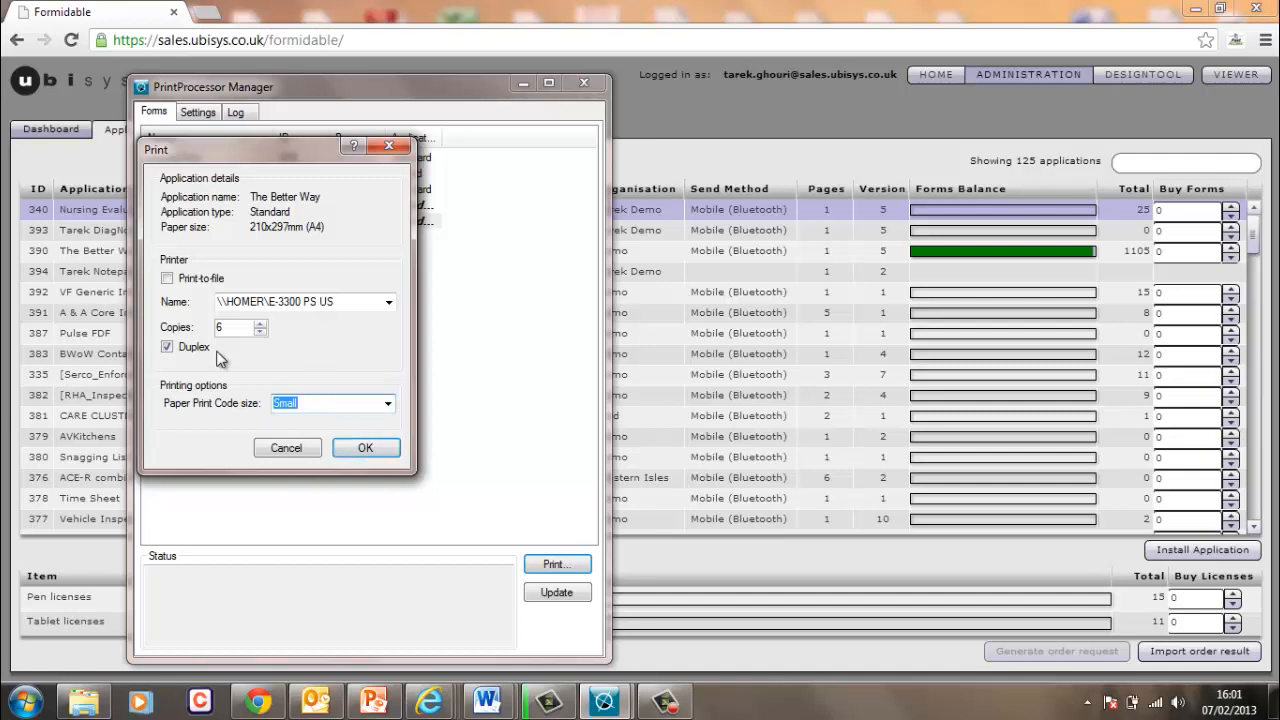
pyautogui.click(168, 348)
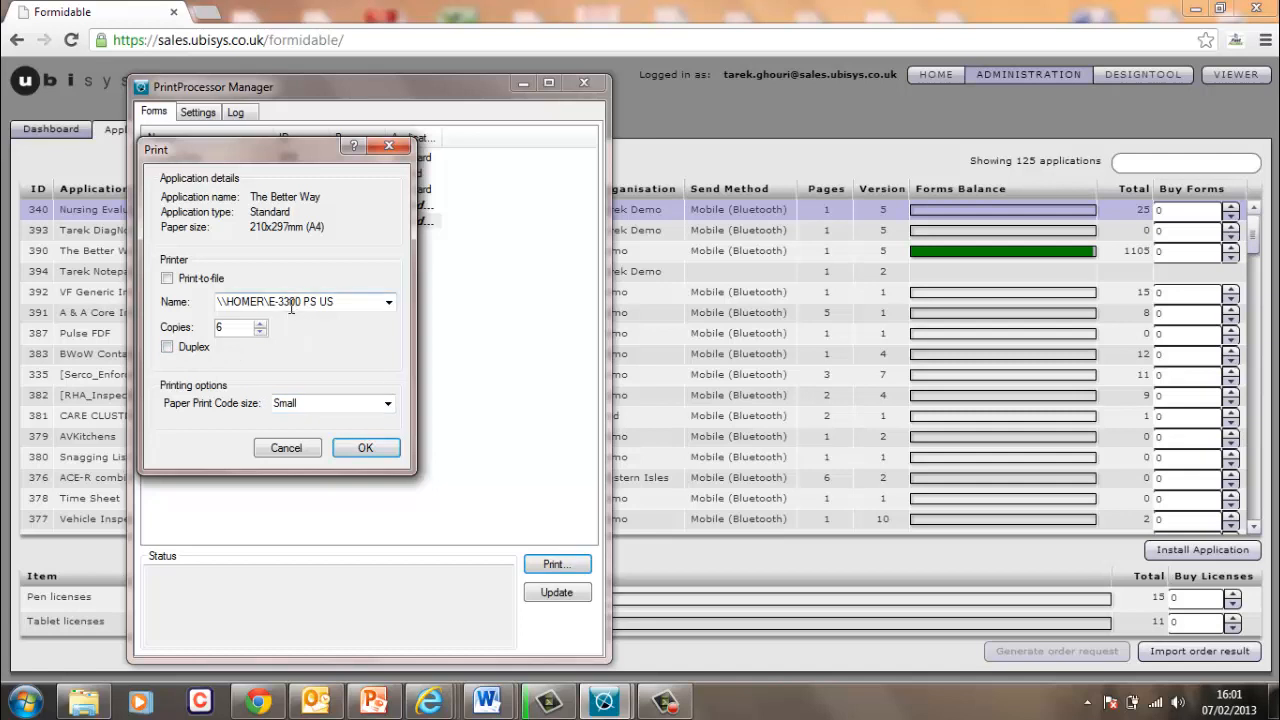
# Enable Print-to-file for The Better Way with 2000 copies and a Medium Paper Print Code size
pyautogui.click(167, 278)
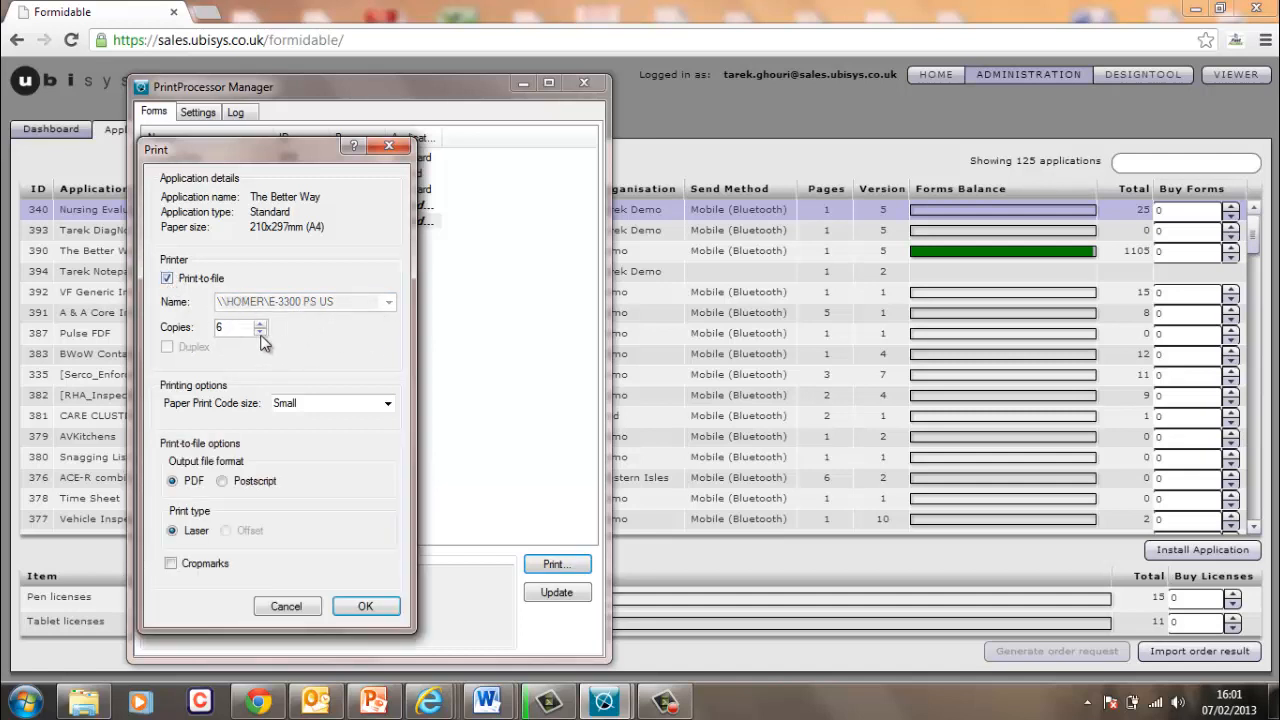
pyautogui.doubleClick(240, 327)
pyautogui.write('2000')
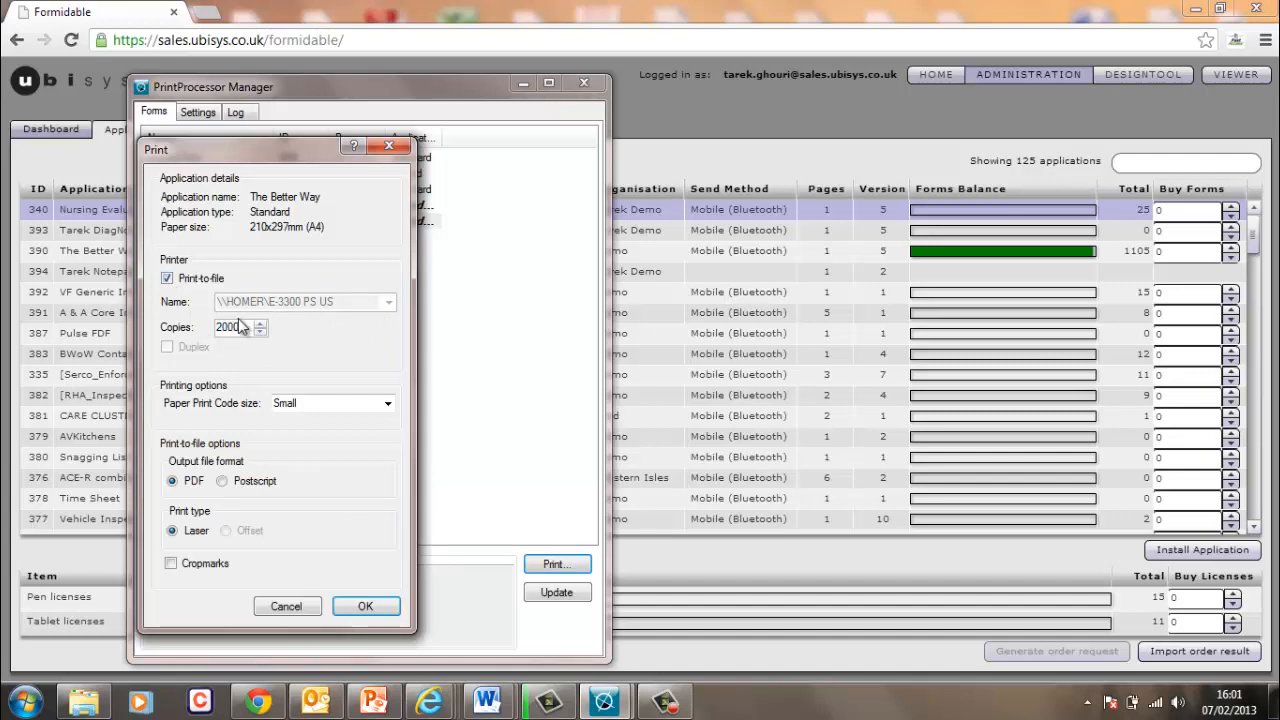
pyautogui.click(371, 404)
pyautogui.click(343, 436)
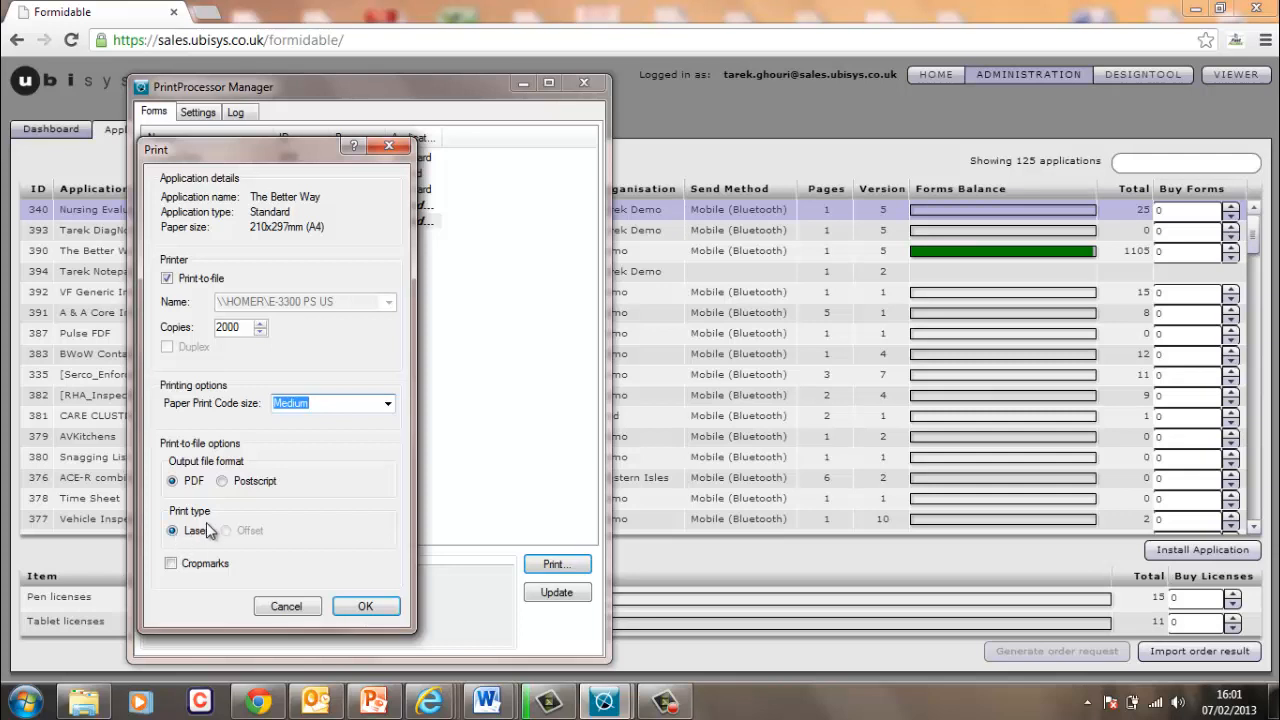
# Try the Postscript format and cropmarks, revert to PDF without cropmarks, and cancel the print job
pyautogui.click(222, 481)
pyautogui.click(183, 482)
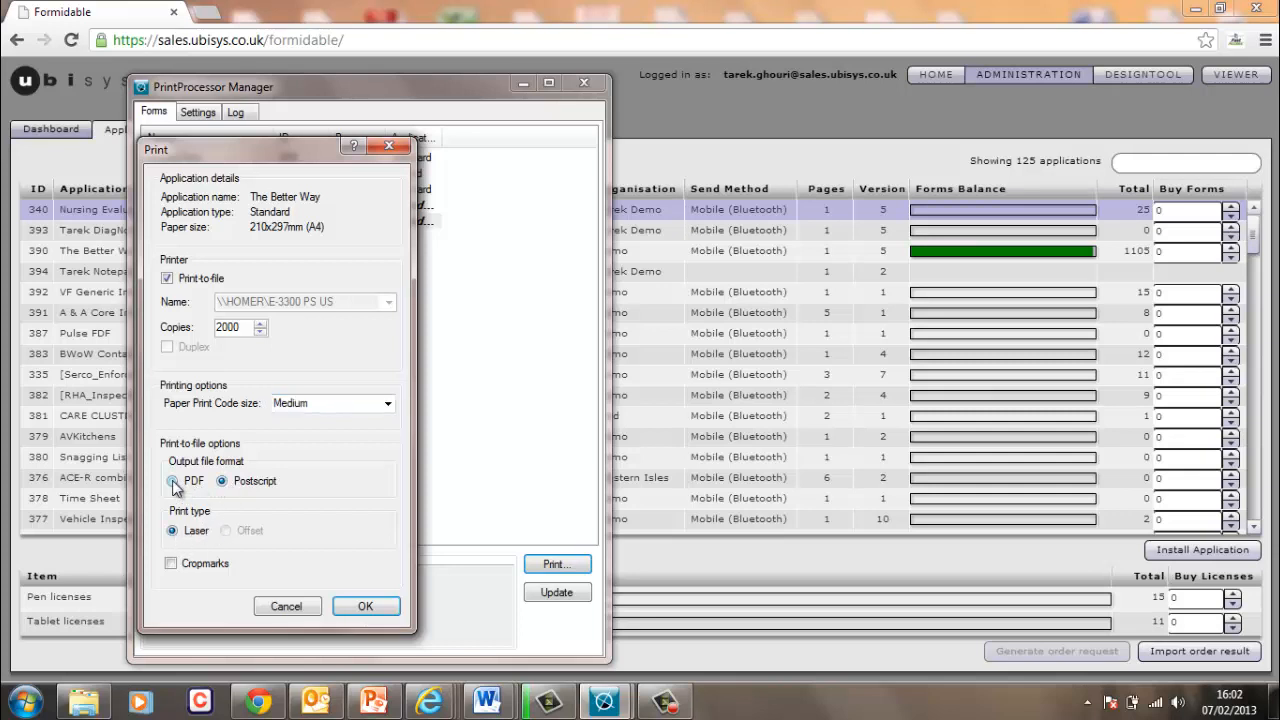
pyautogui.click(174, 482)
pyautogui.click(171, 564)
pyautogui.click(171, 564)
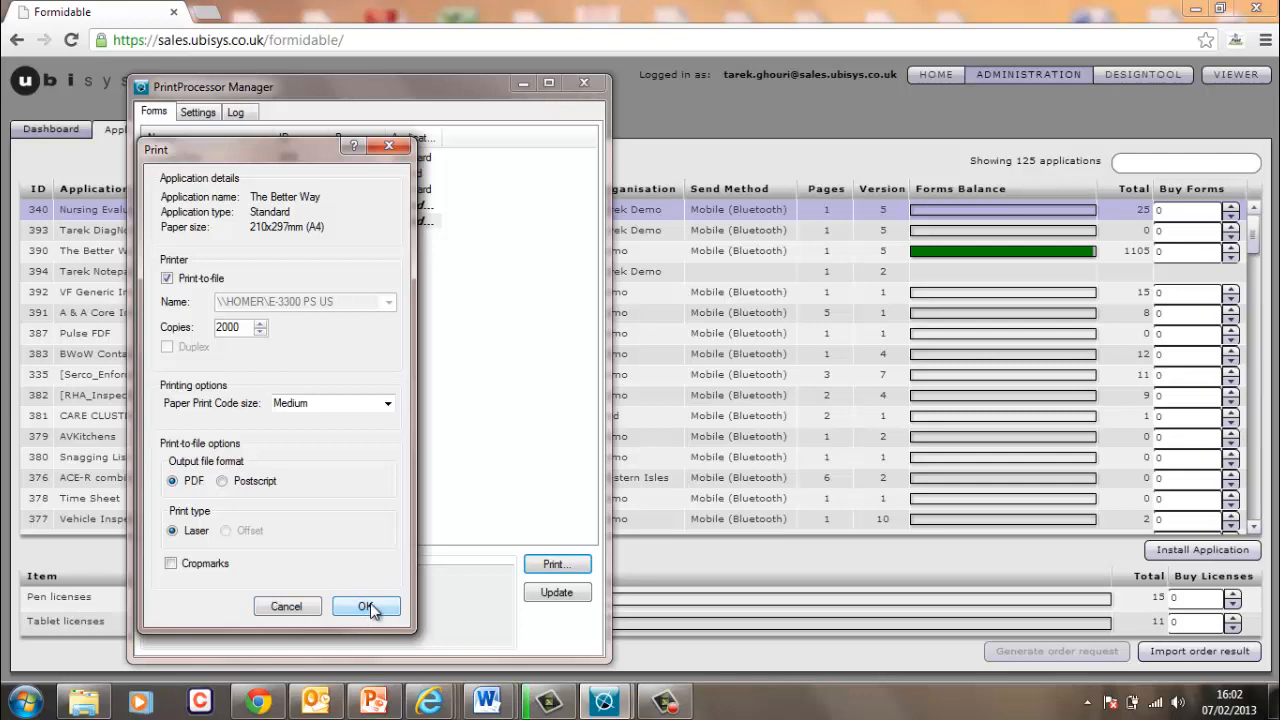
pyautogui.click(284, 606)
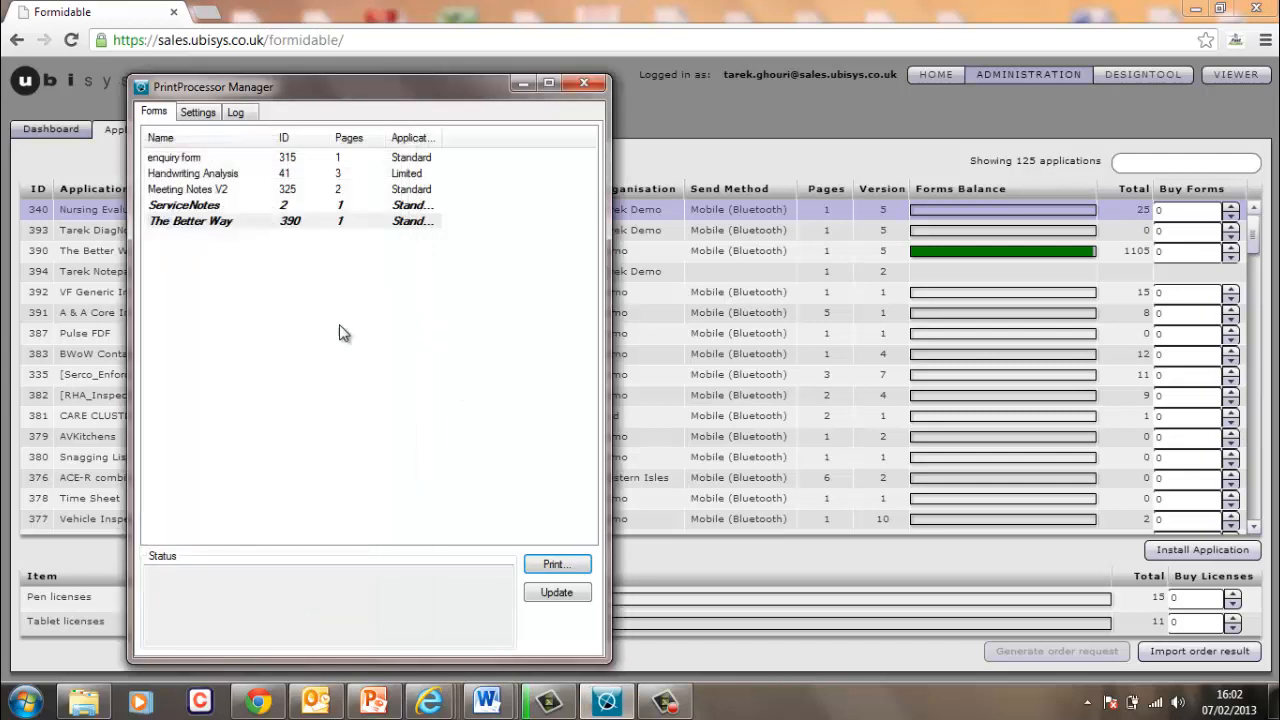
# Review the default printer choices and the Formidable host, username and password fields in the PrintProcessor Manager settings
pyautogui.click(197, 113)
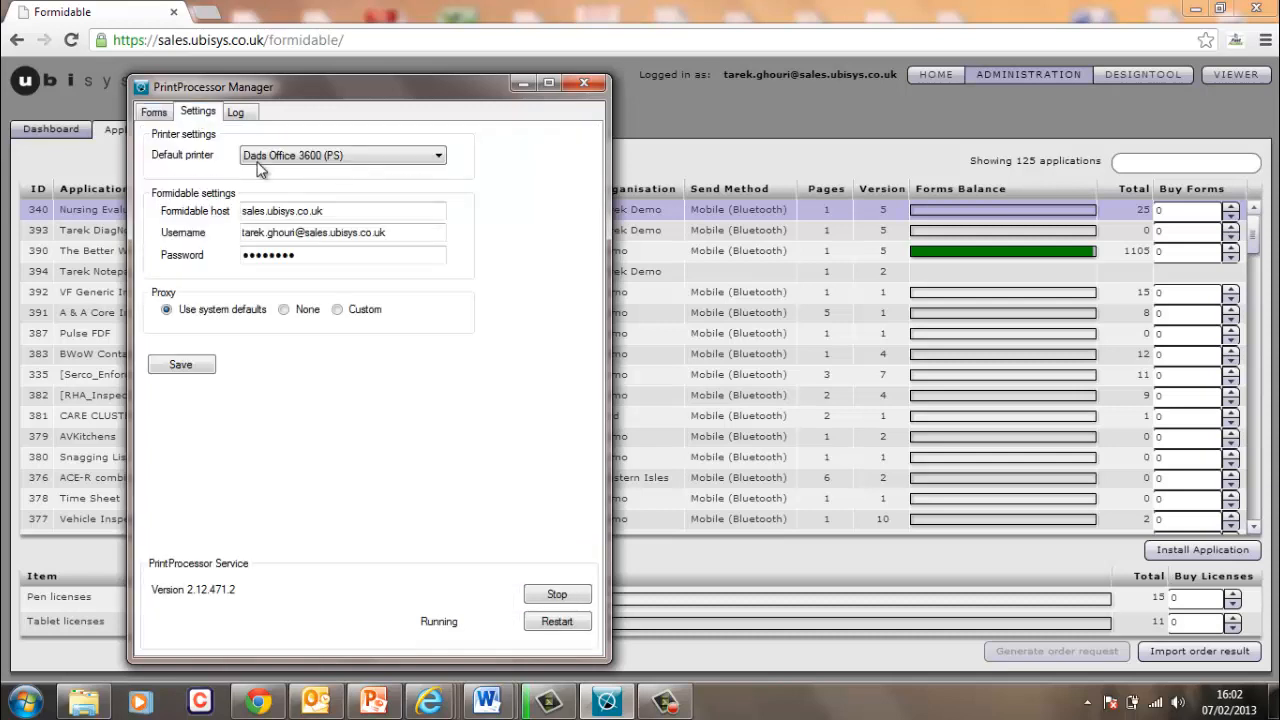
pyautogui.moveTo(328, 217); pyautogui.dragTo(246, 217)
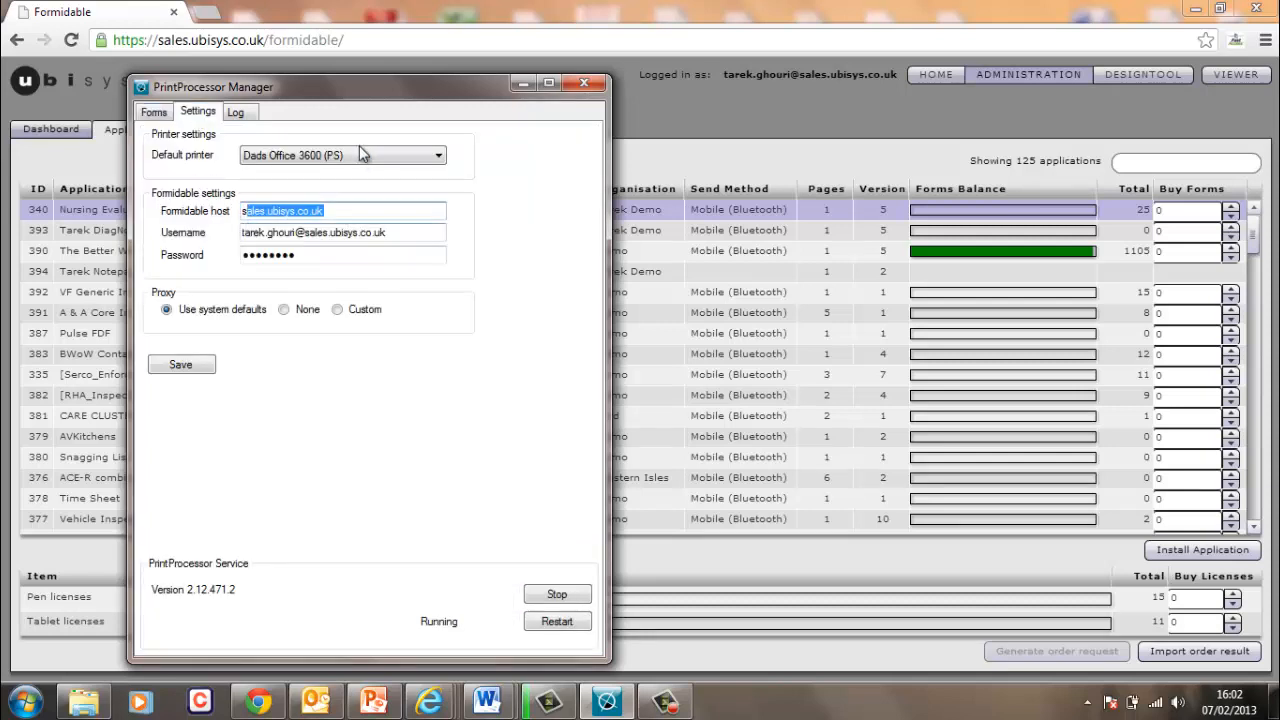
pyautogui.click(437, 157)
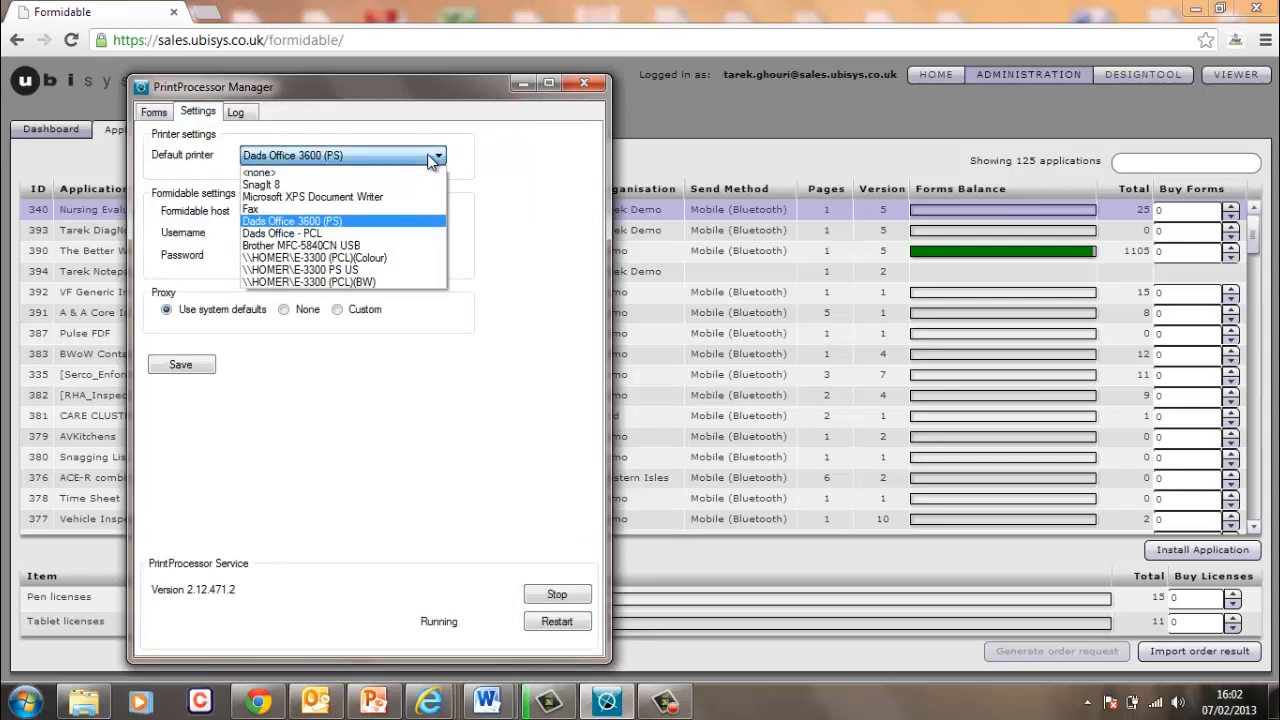
pyautogui.click(437, 157)
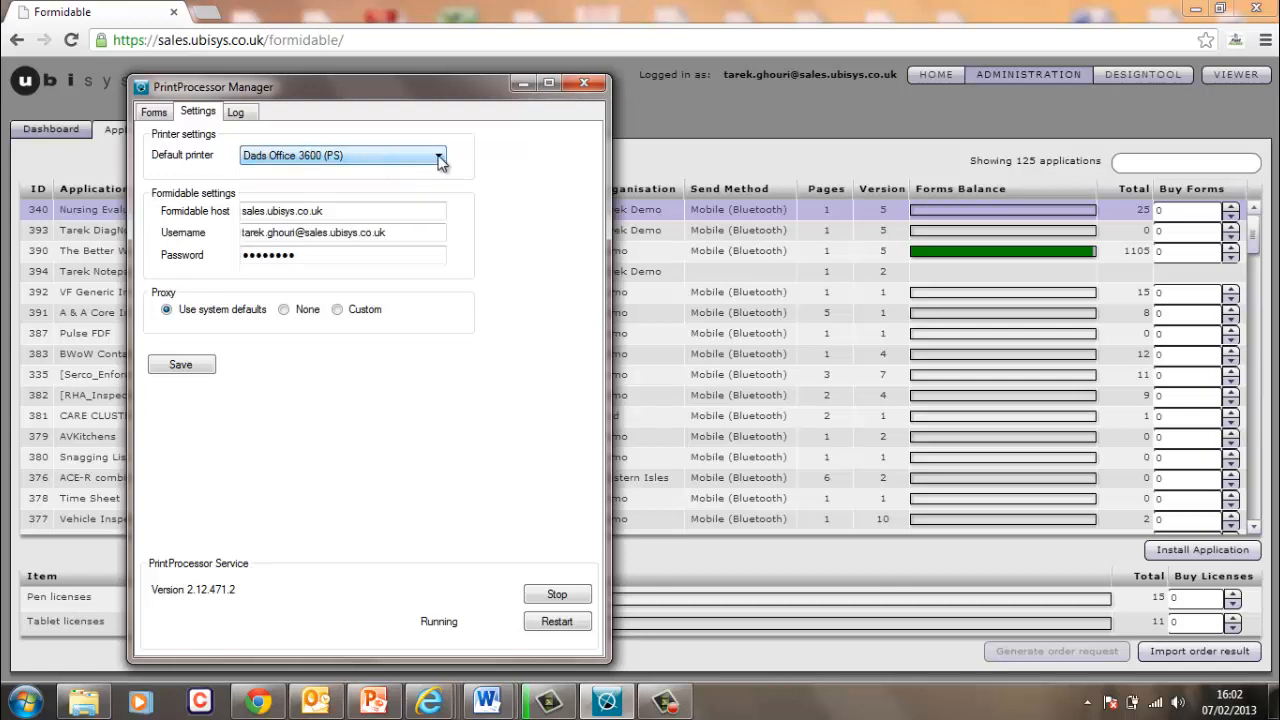
pyautogui.click(409, 235)
pyautogui.moveTo(409, 235); pyautogui.dragTo(234, 240)
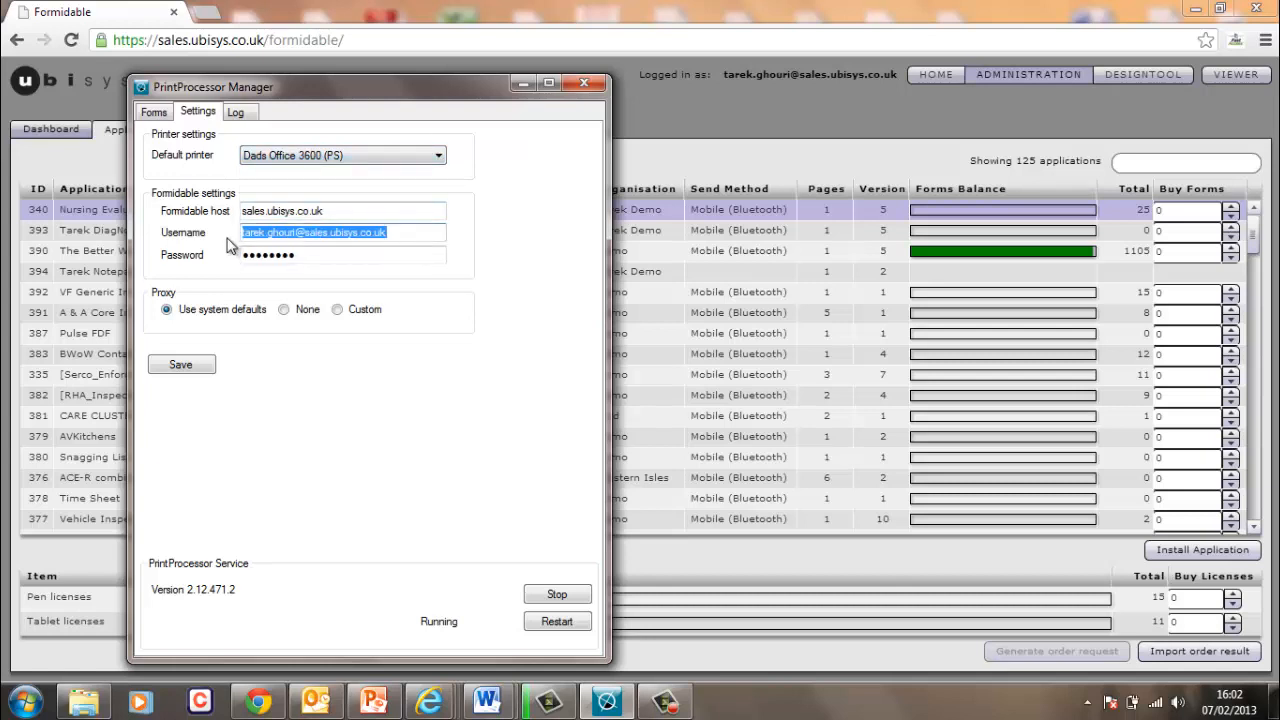
pyautogui.click(340, 254)
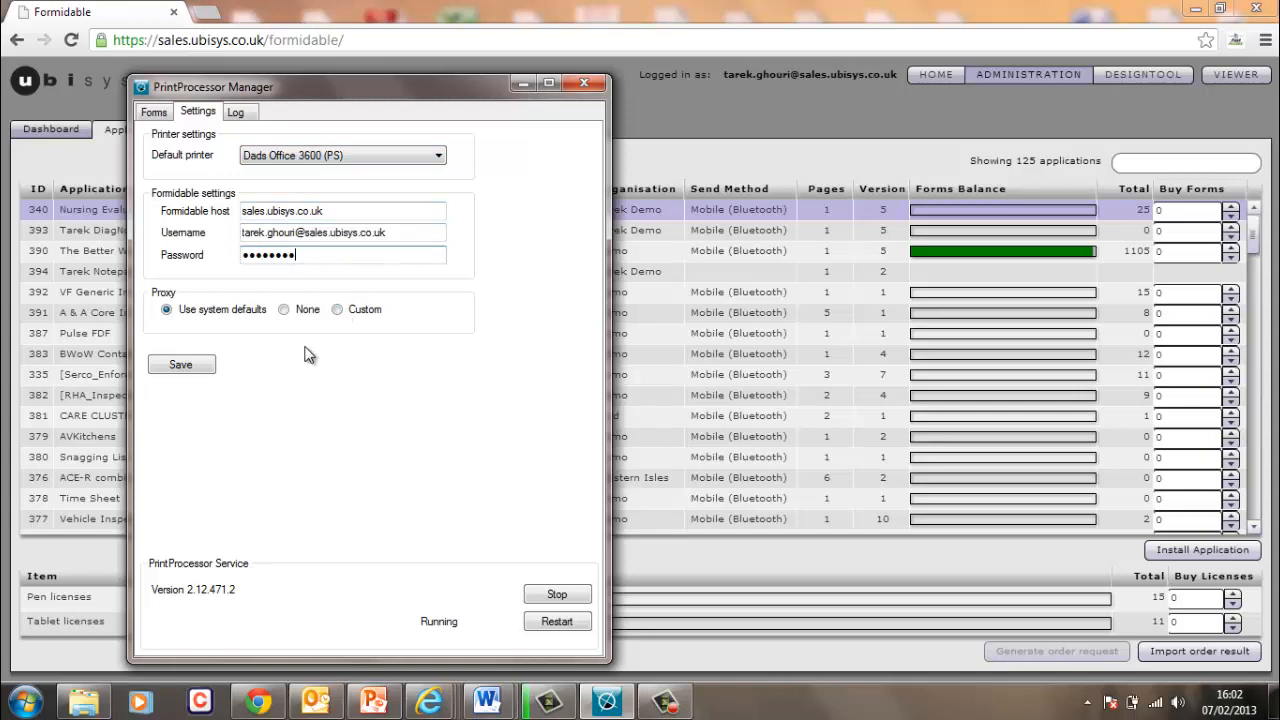
# Stop and start the PrintProcessor service, and minimize the manager window
pyautogui.click(557, 596)
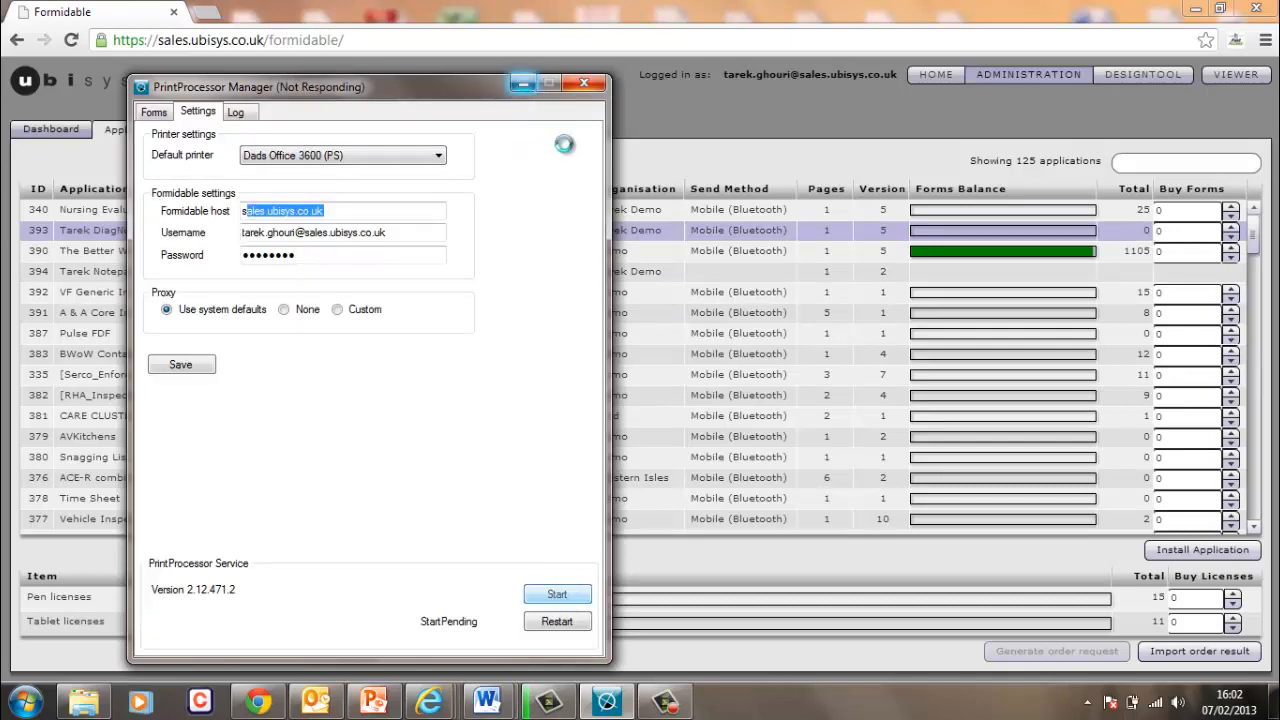
pyautogui.click(519, 86)
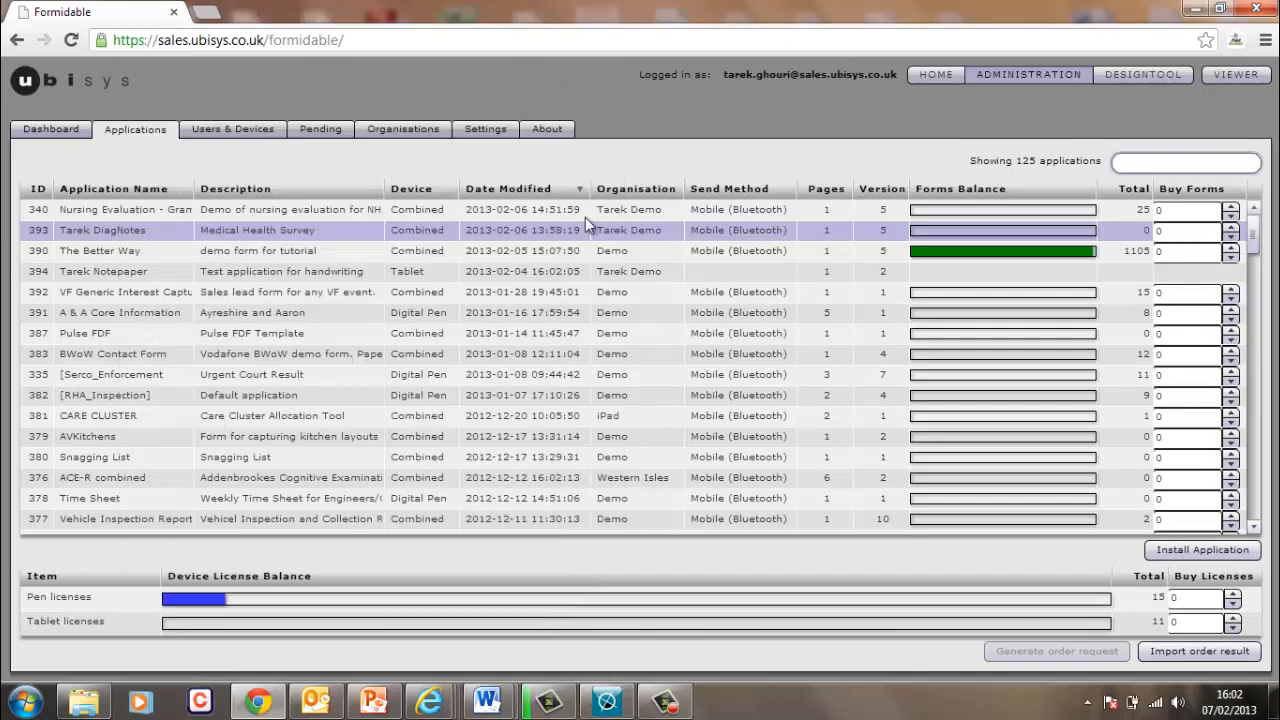
# Move The Better Way's page range 82.1428.0.0 -- 82.1428.23.255 to the A&E Experience Survey application
pyautogui.doubleClick(519, 252)
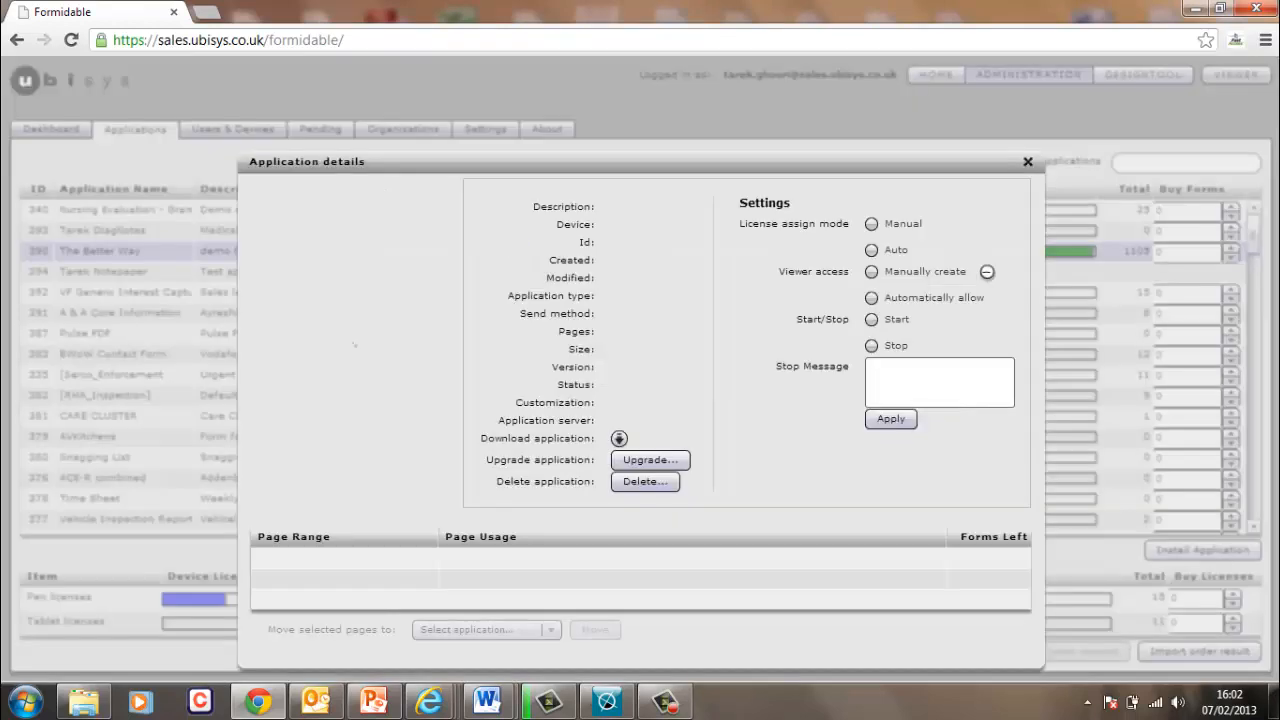
pyautogui.click(495, 573)
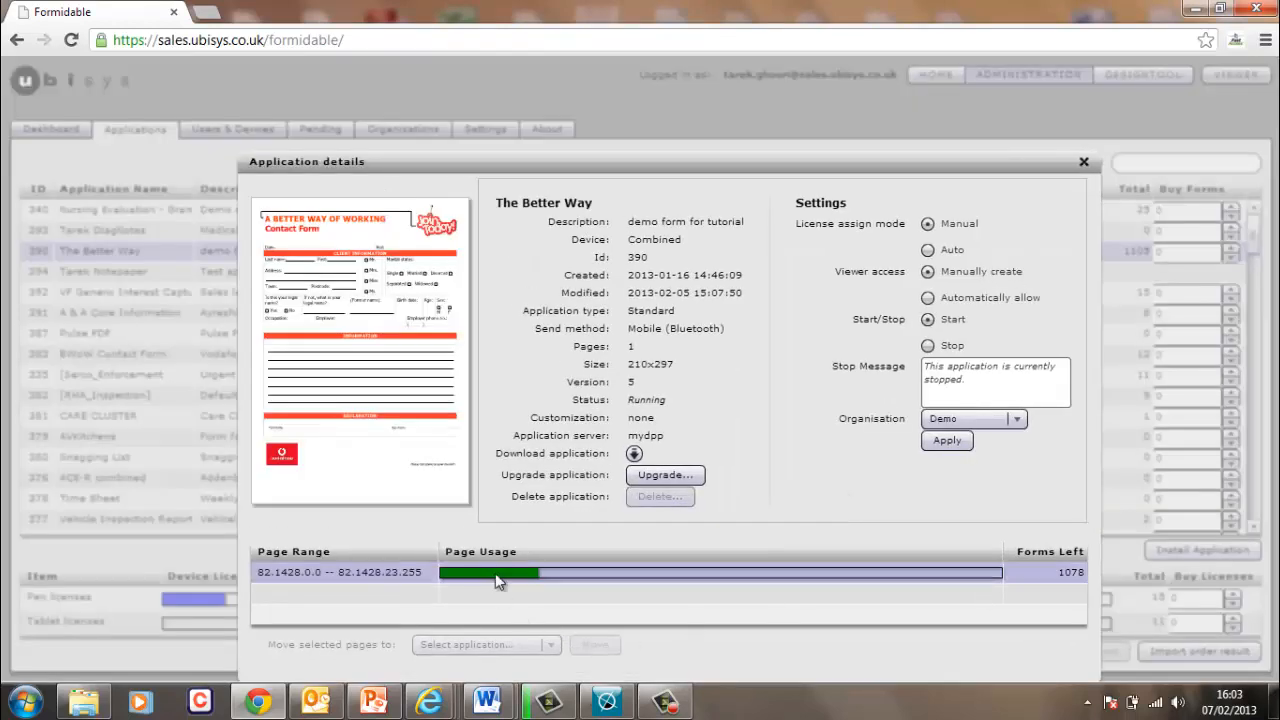
pyautogui.click(553, 648)
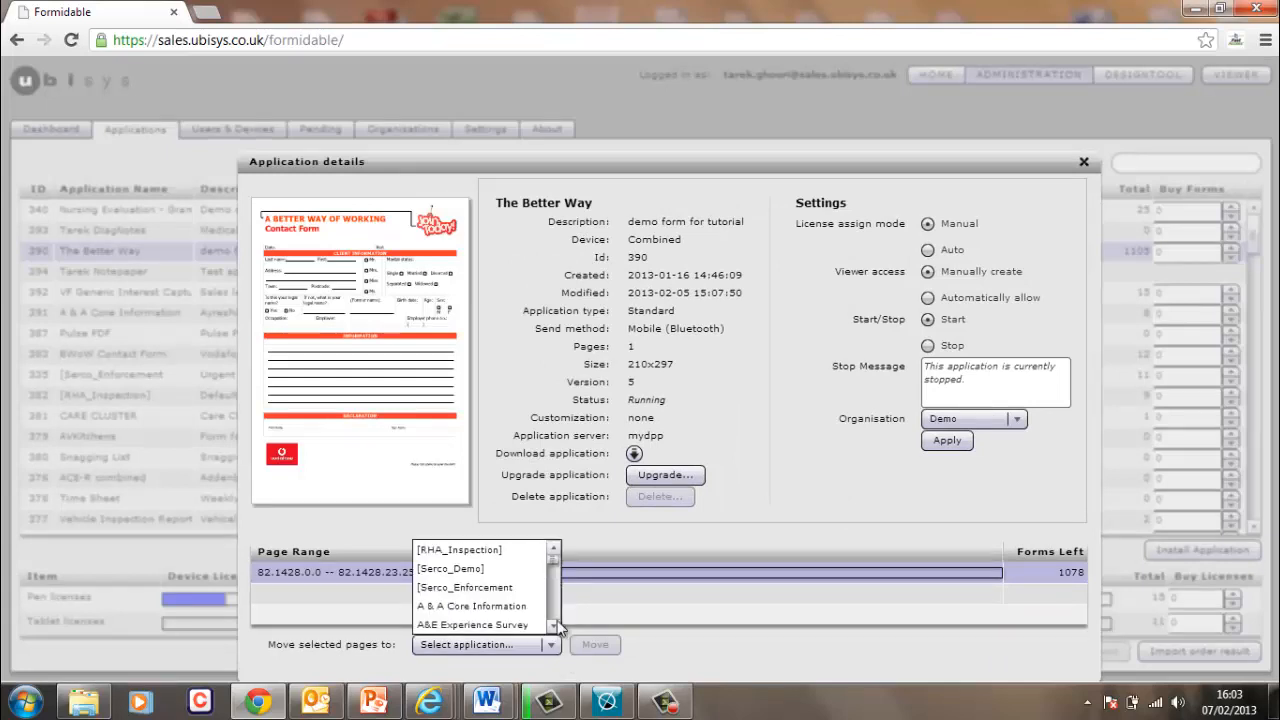
pyautogui.scroll(-2, 464, 606)
pyautogui.press('t')
pyautogui.press('a')
pyautogui.press('r')
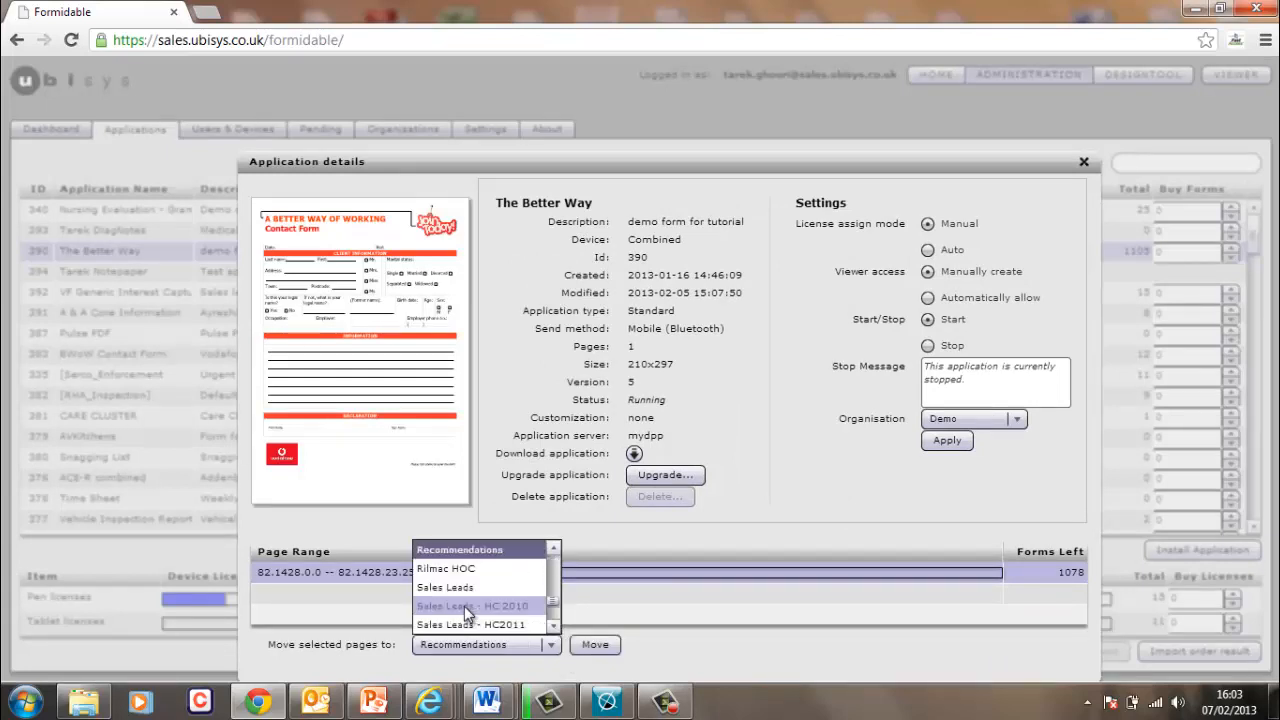
pyautogui.press('e')
pyautogui.scroll(5, 554, 595)
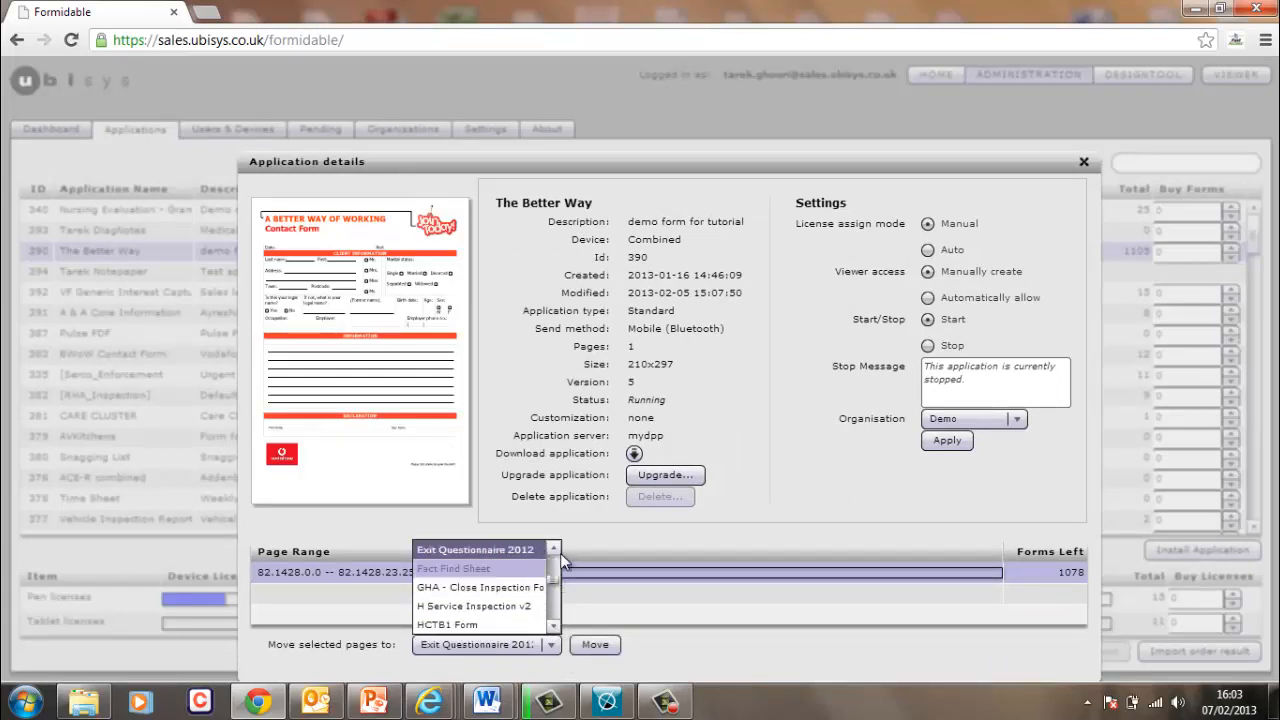
pyautogui.click(546, 626)
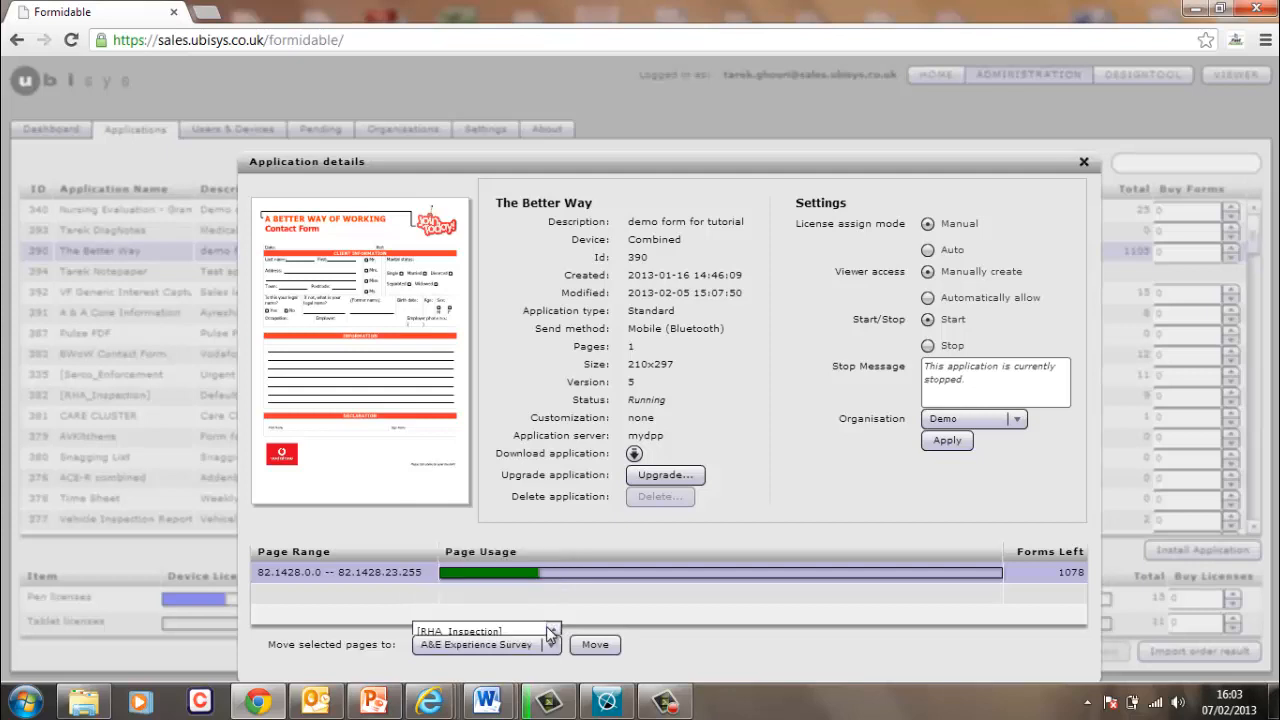
pyautogui.click(598, 648)
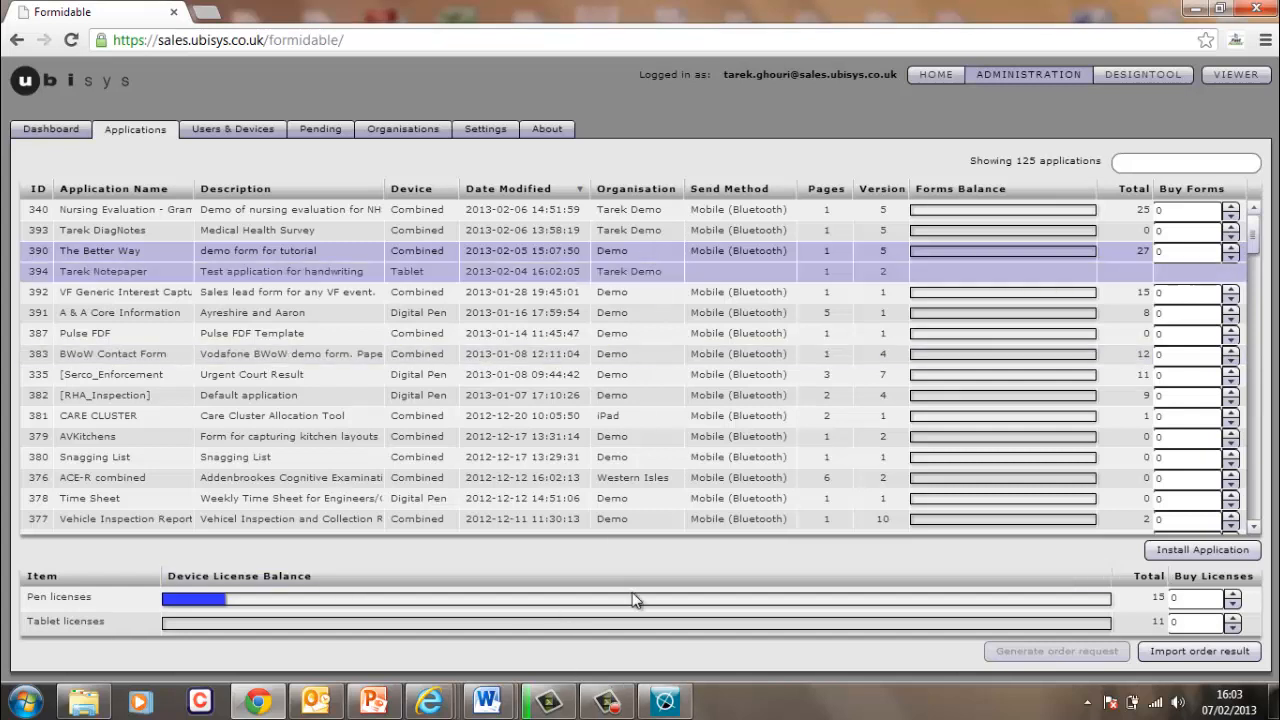
# Switch to PrintProcessor Manager, update its forms list, and select the A&E Experience Survey form
pyautogui.click(667, 705)
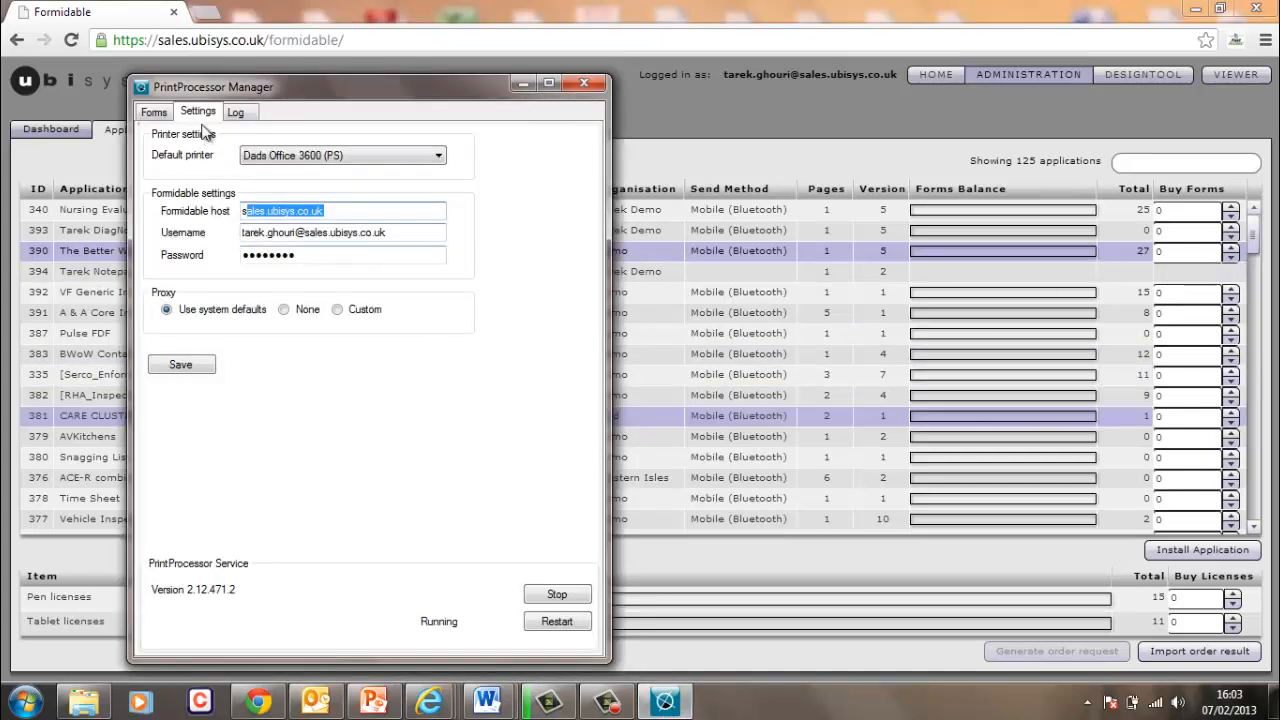
pyautogui.click(153, 113)
pyautogui.click(556, 592)
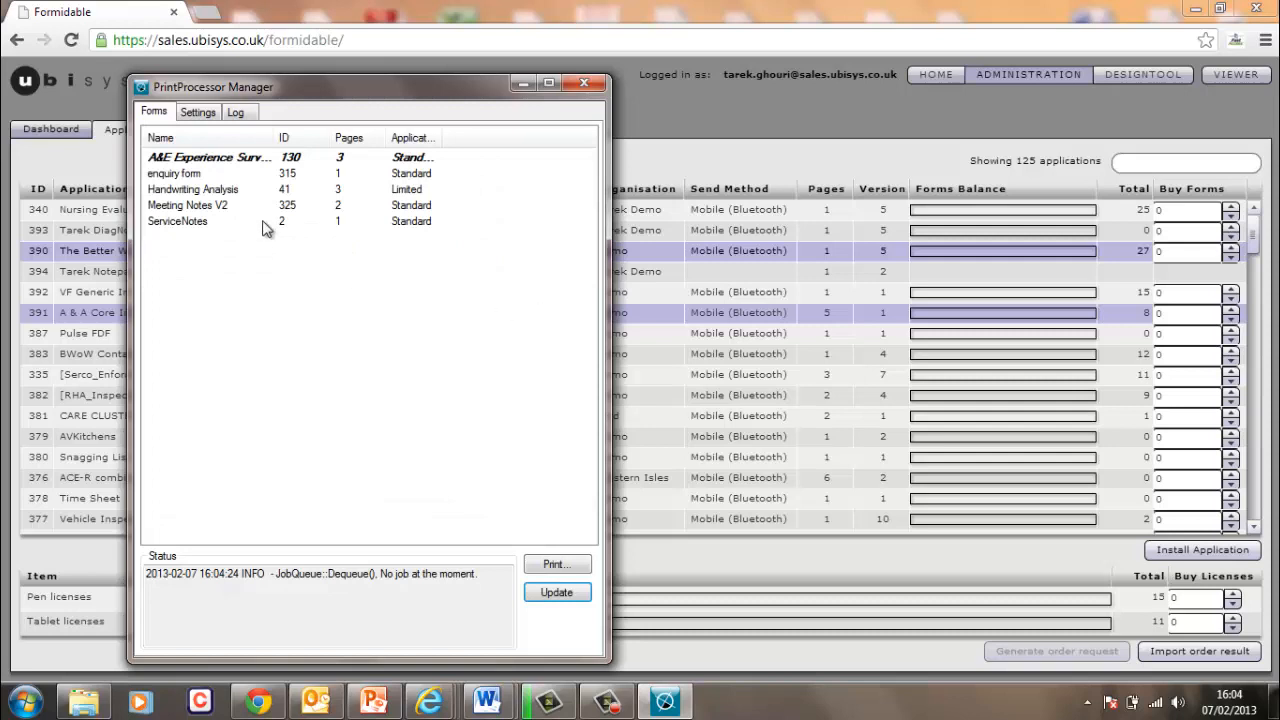
pyautogui.click(224, 166)
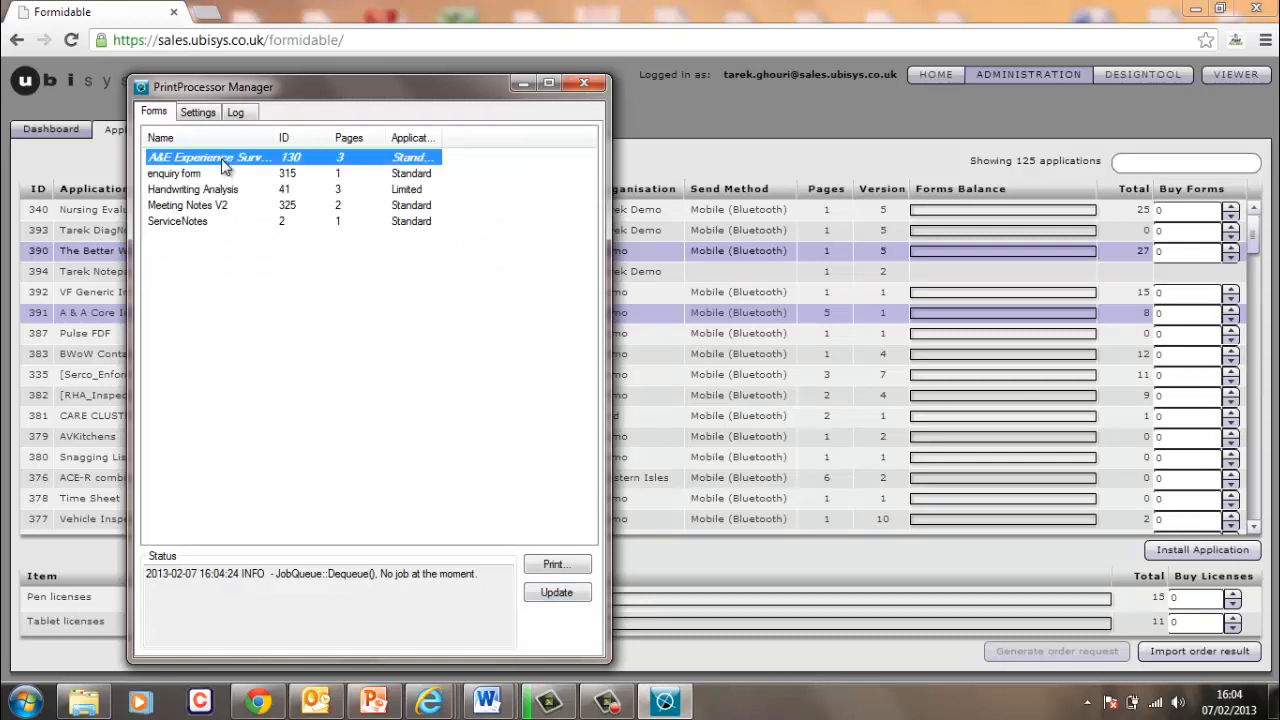